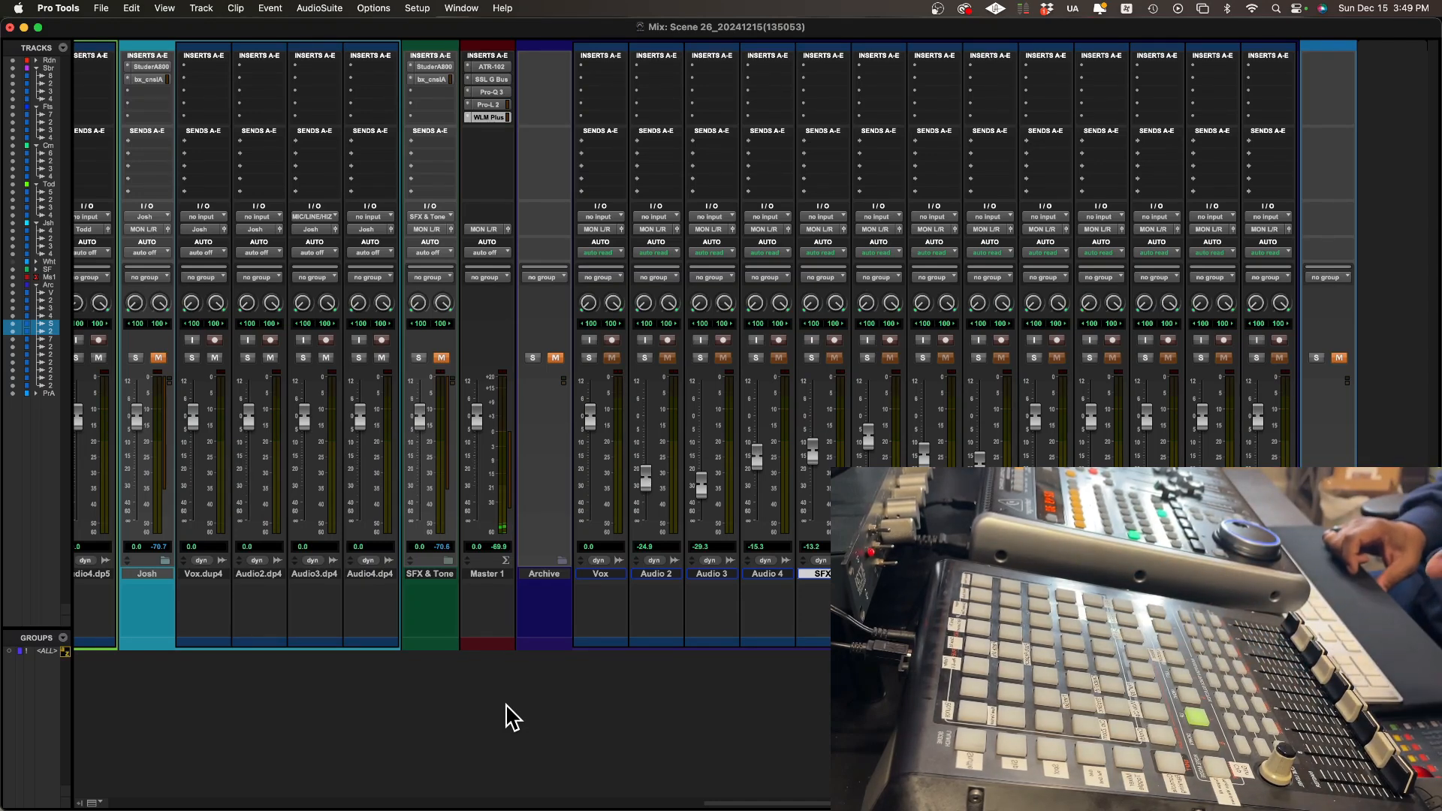
Step: Switch to Keyboard Maestro and examine the Pro Tools macros set up for the APC20
{"action": "key", "text": "super+Tab"}
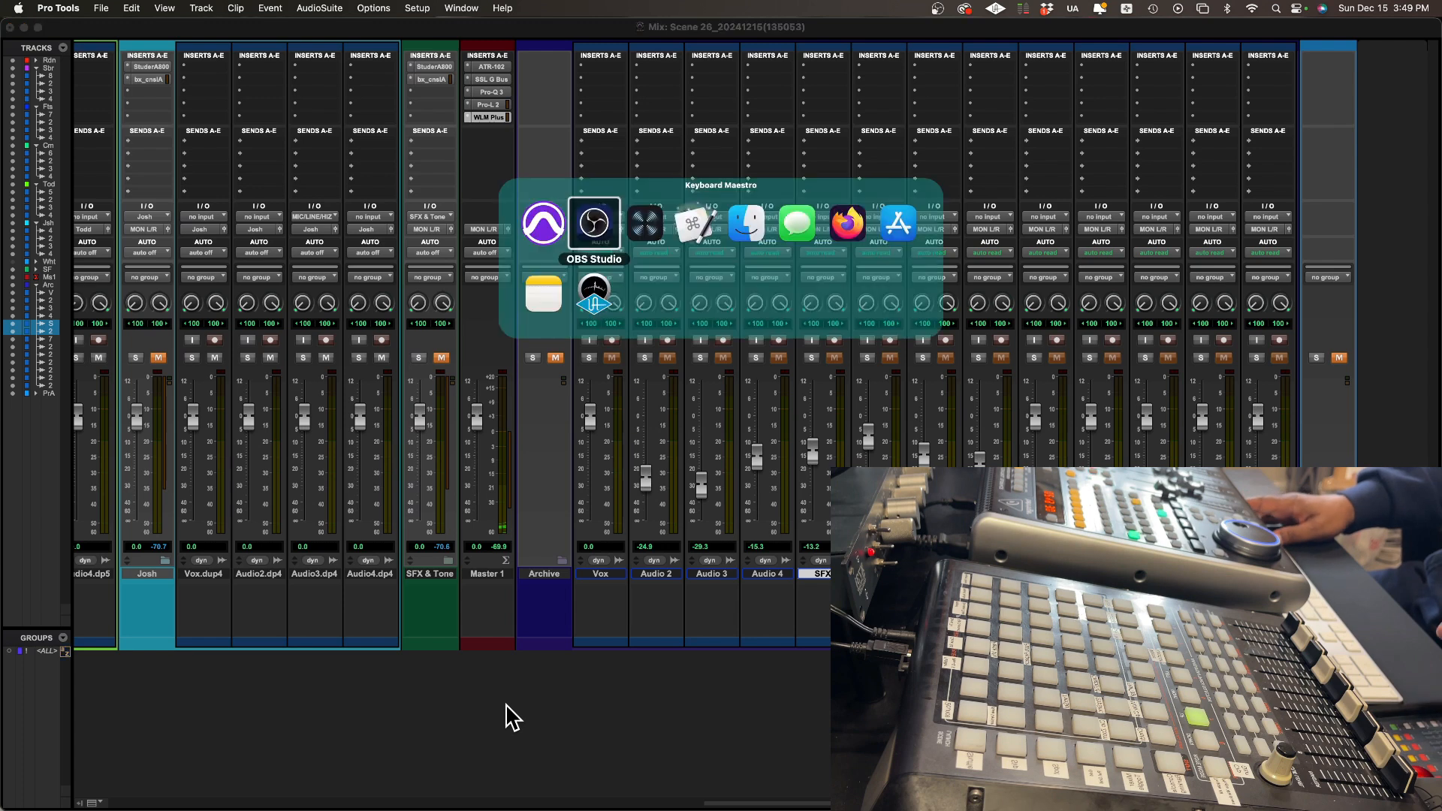
{"action": "key", "text": "super+Tab"}
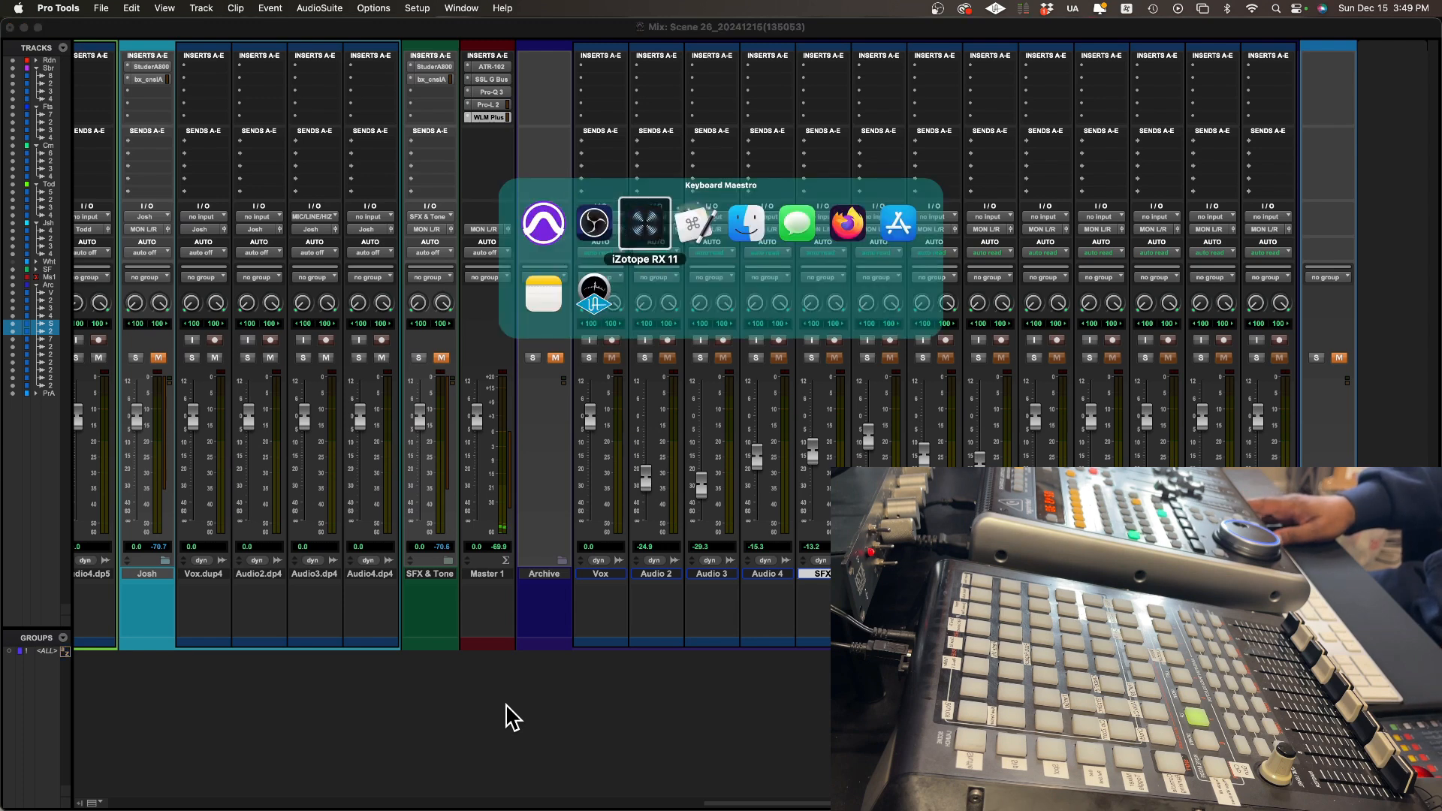
{"action": "key", "text": "super+Tab"}
{"action": "key", "text": "super+Tab"}
{"action": "key", "text": "super+Tab"}
{"action": "key", "text": "super+Tab"}
{"action": "key", "text": "super+Tab"}
{"action": "key", "text": "super+Tab"}
{"action": "key", "text": "super+Tab"}
{"action": "key", "text": "super+Tab"}
{"action": "key", "text": "super+Tab"}
{"action": "key", "text": "super+Tab"}
{"action": "key", "text": "super+Tab"}
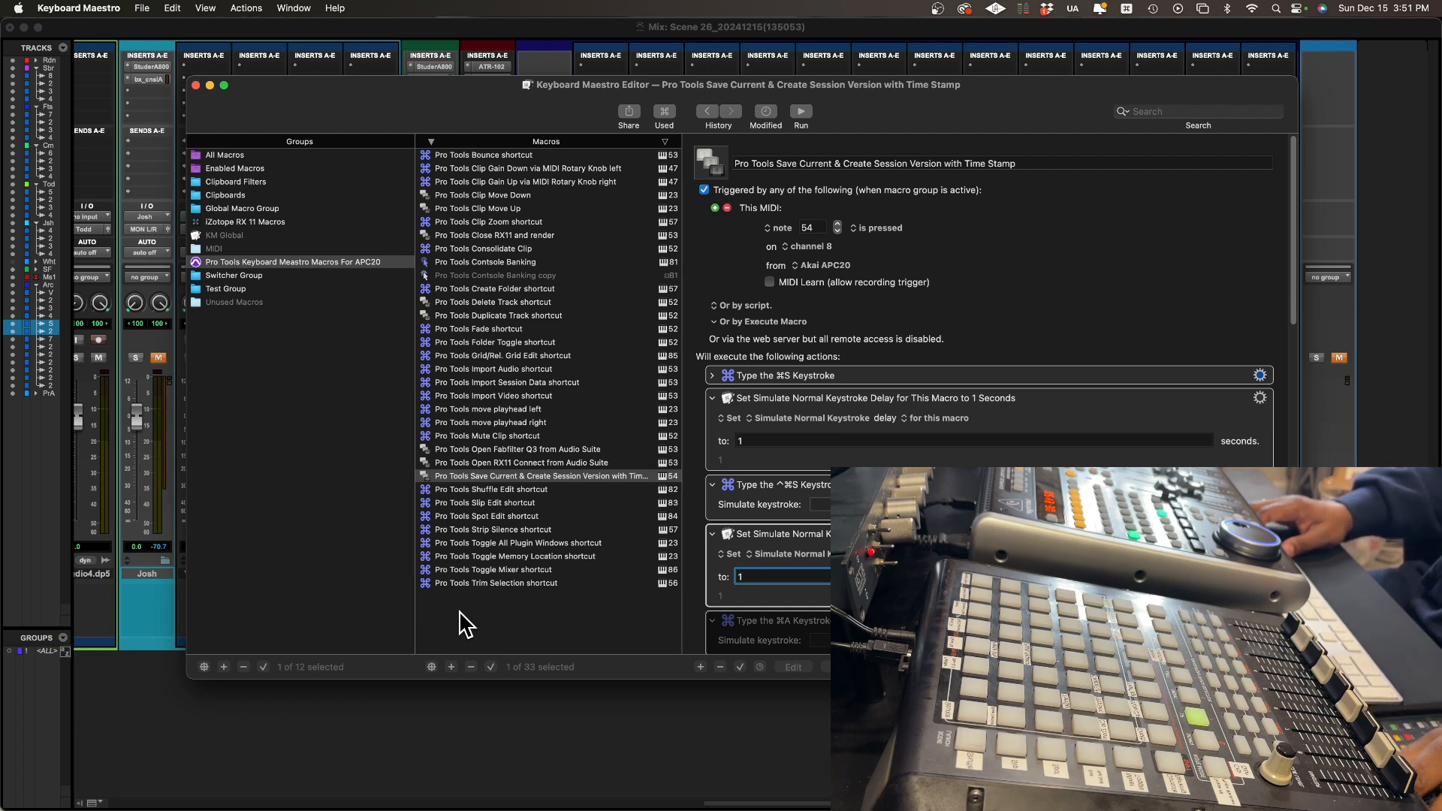
Step: Return to Pro Tools and toggle repeatedly between the Mix and Edit windows, ending in the Edit window
{"action": "left_click", "coordinate": [440, 744]}
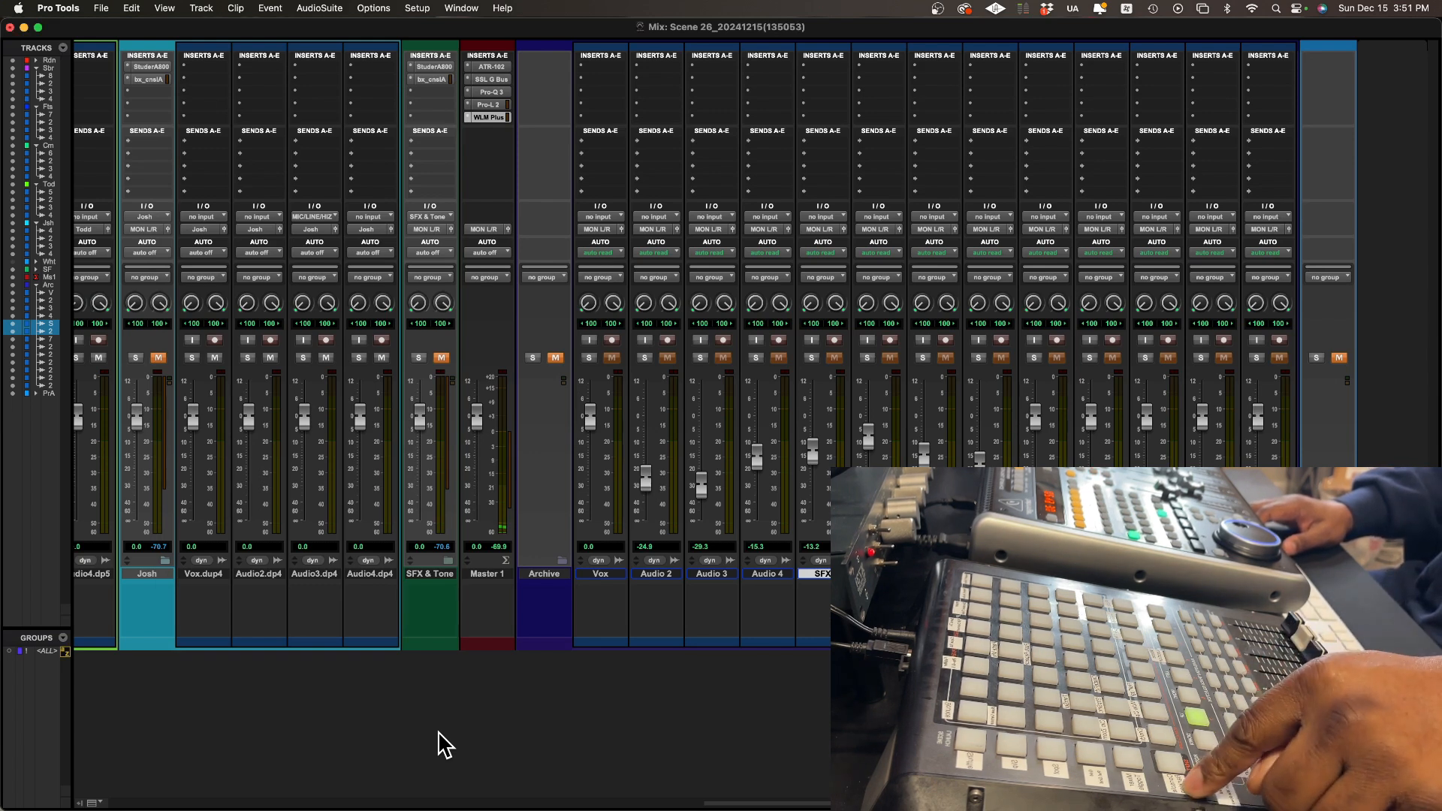
{"action": "key", "text": "super+equal"}
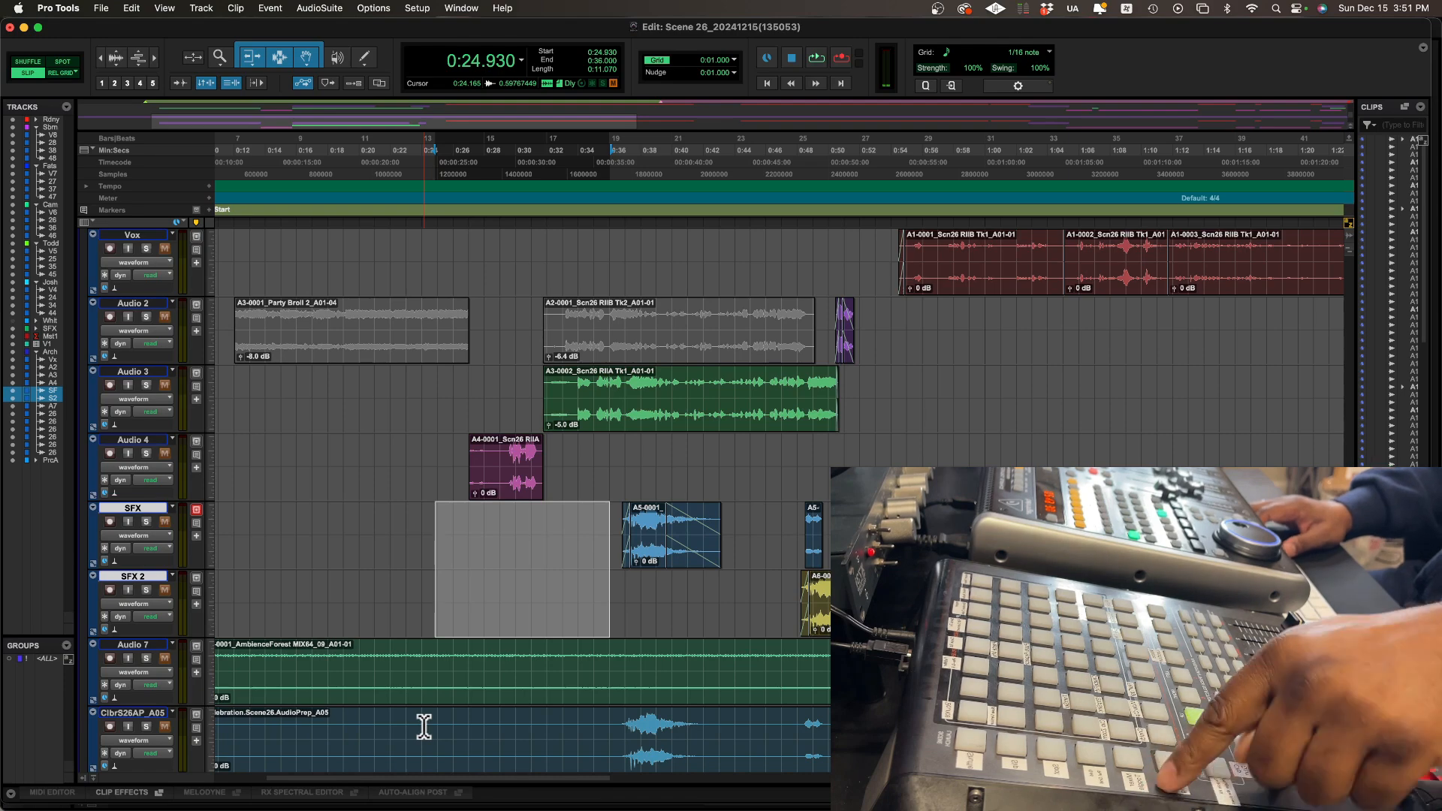
{"action": "key", "text": "super+equal"}
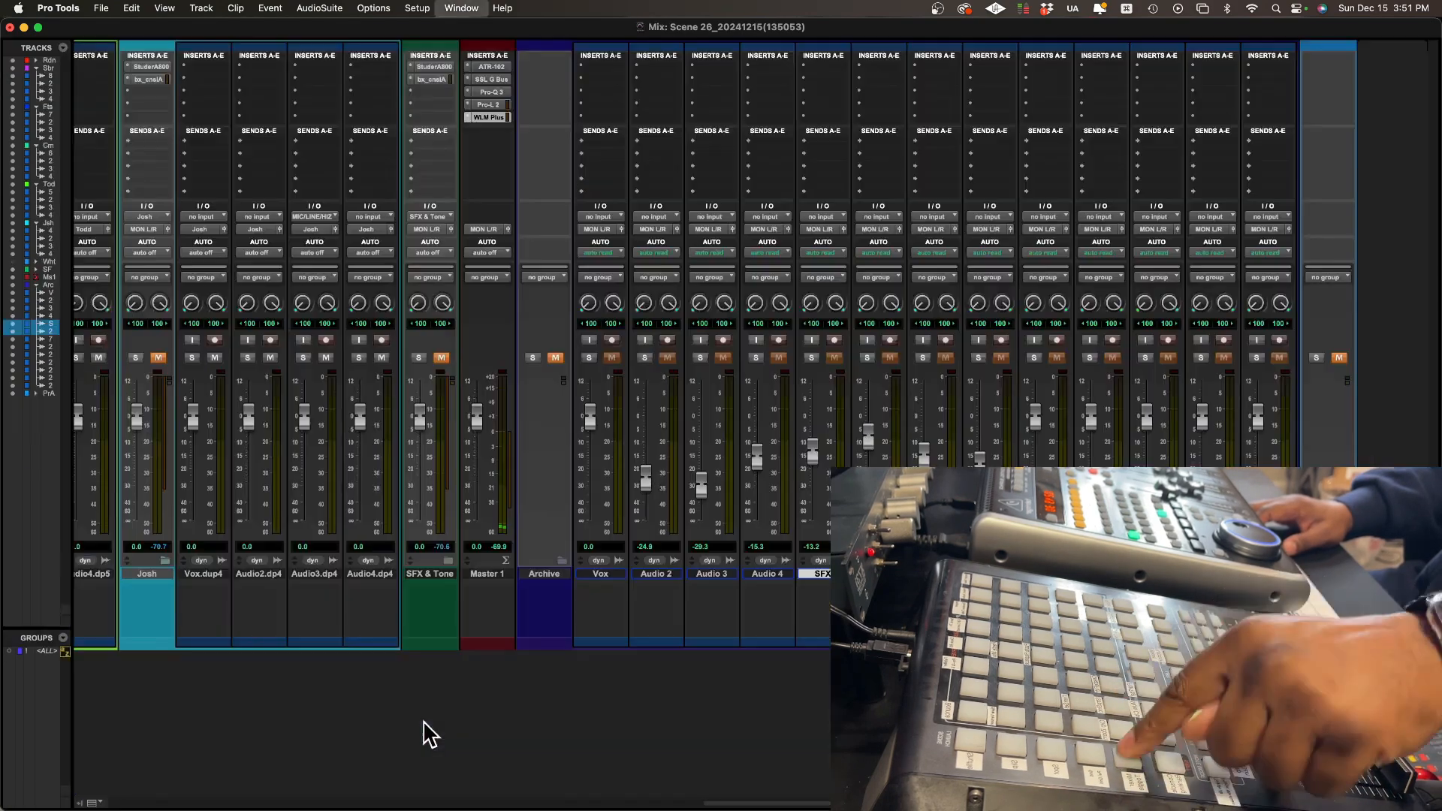
{"action": "key", "text": "super+equal"}
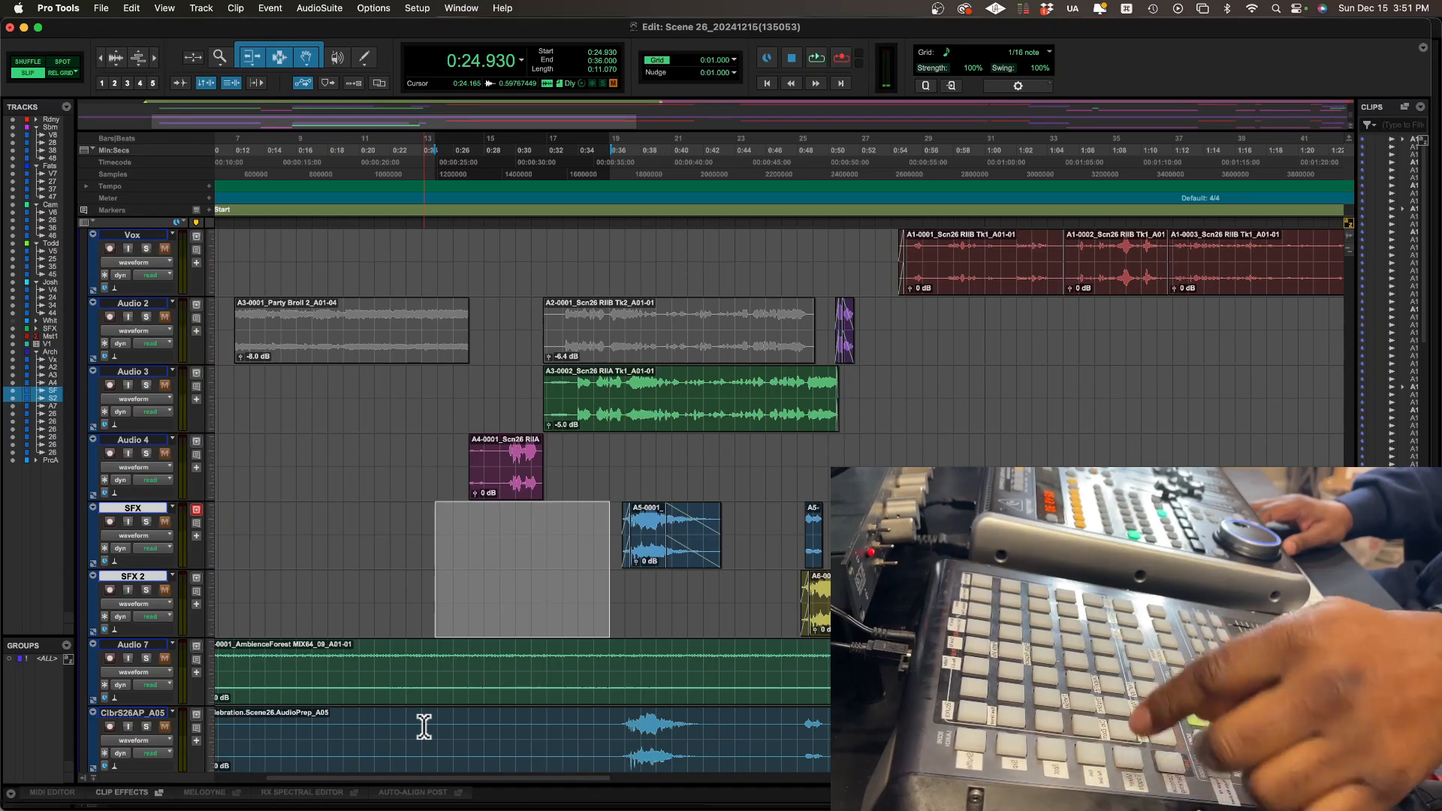
{"action": "key", "text": "super+equal"}
{"action": "key", "text": "super+equal"}
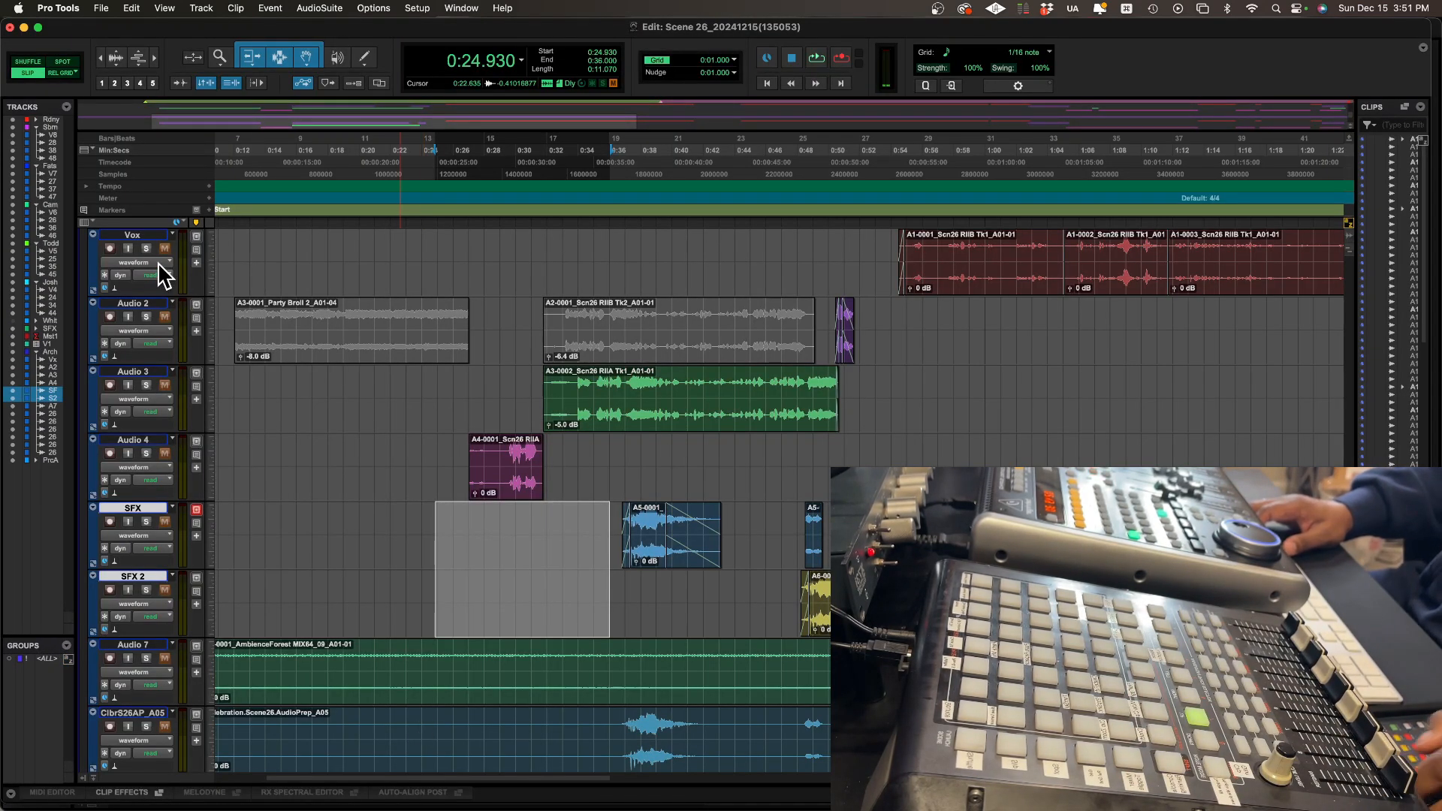
{"action": "left_click", "coordinate": [325, 9]}
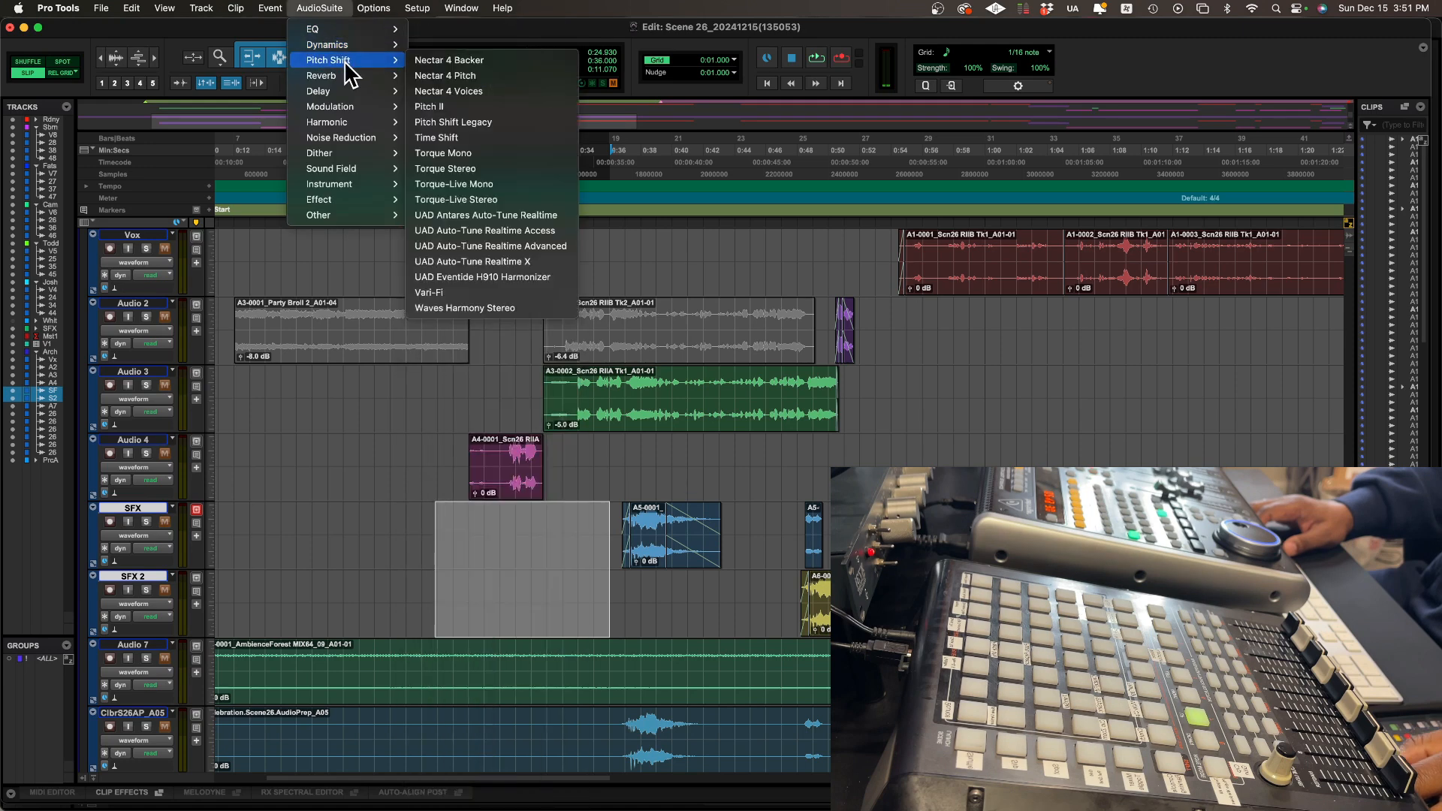
{"action": "mouse_move", "coordinate": [344, 31]}
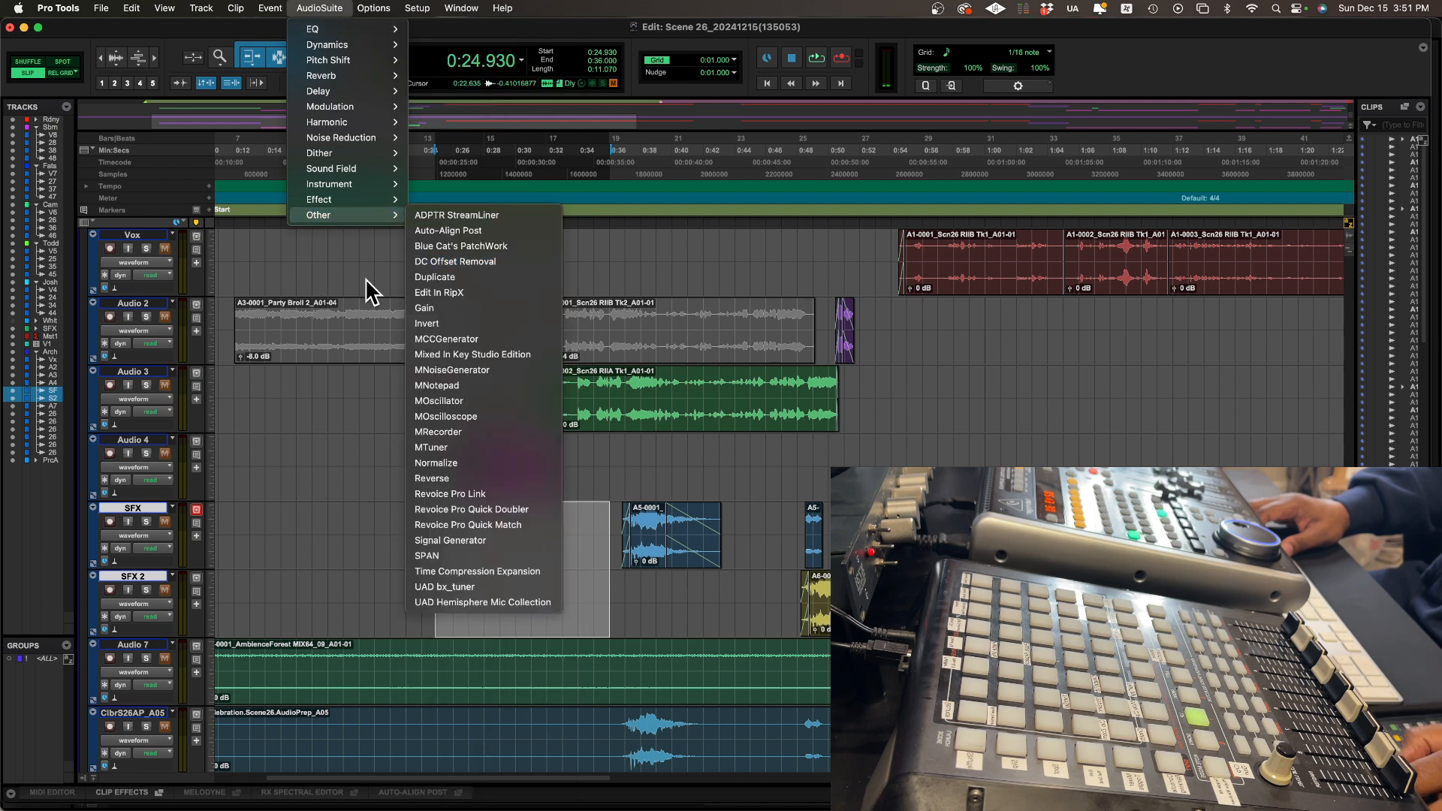
{"action": "left_click", "coordinate": [355, 430]}
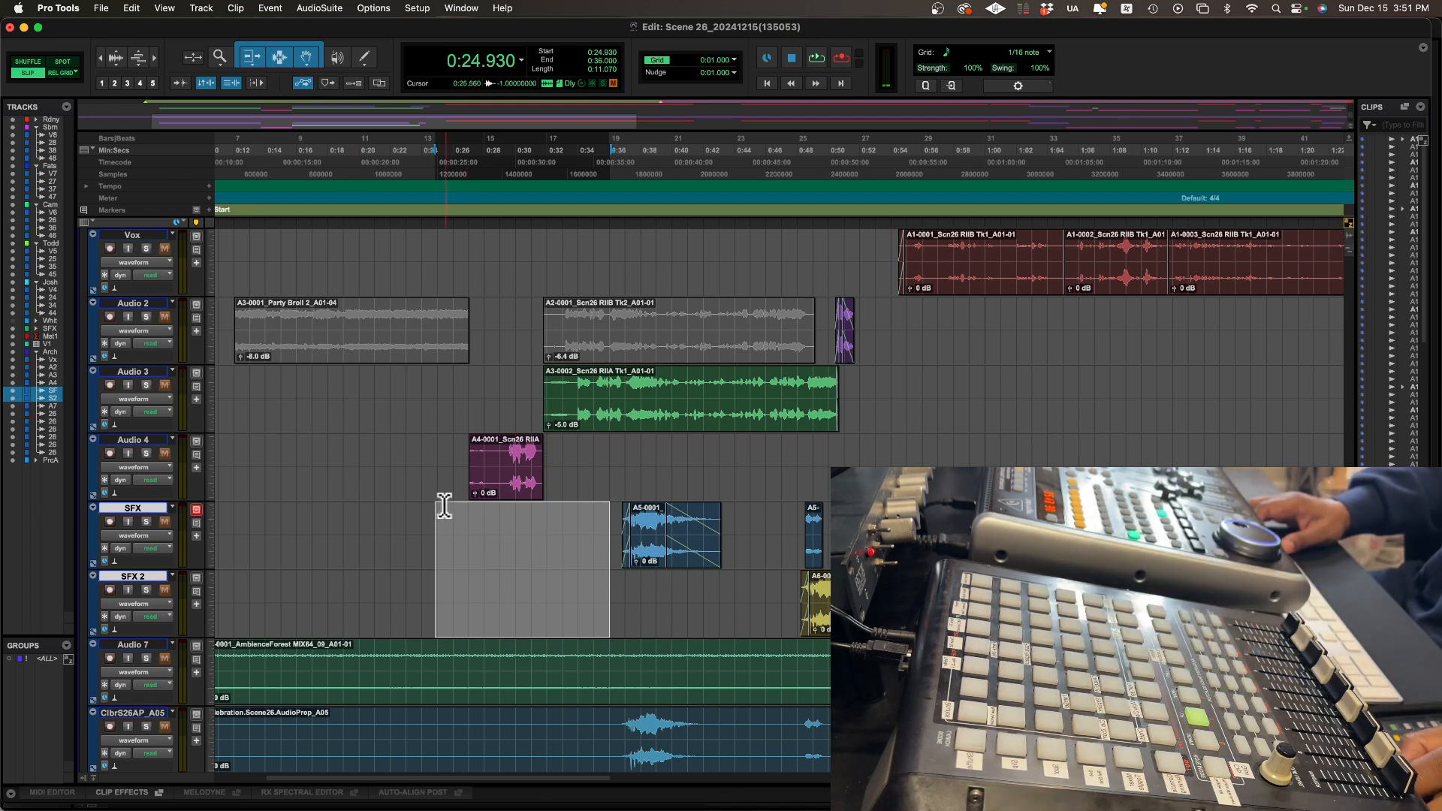
Step: Select the clip on the Audio 4 track and open the FabFilter Pro-Q 3 AudioSuite plug-in for it
{"action": "left_click", "coordinate": [454, 462]}
{"action": "left_click", "coordinate": [511, 481]}
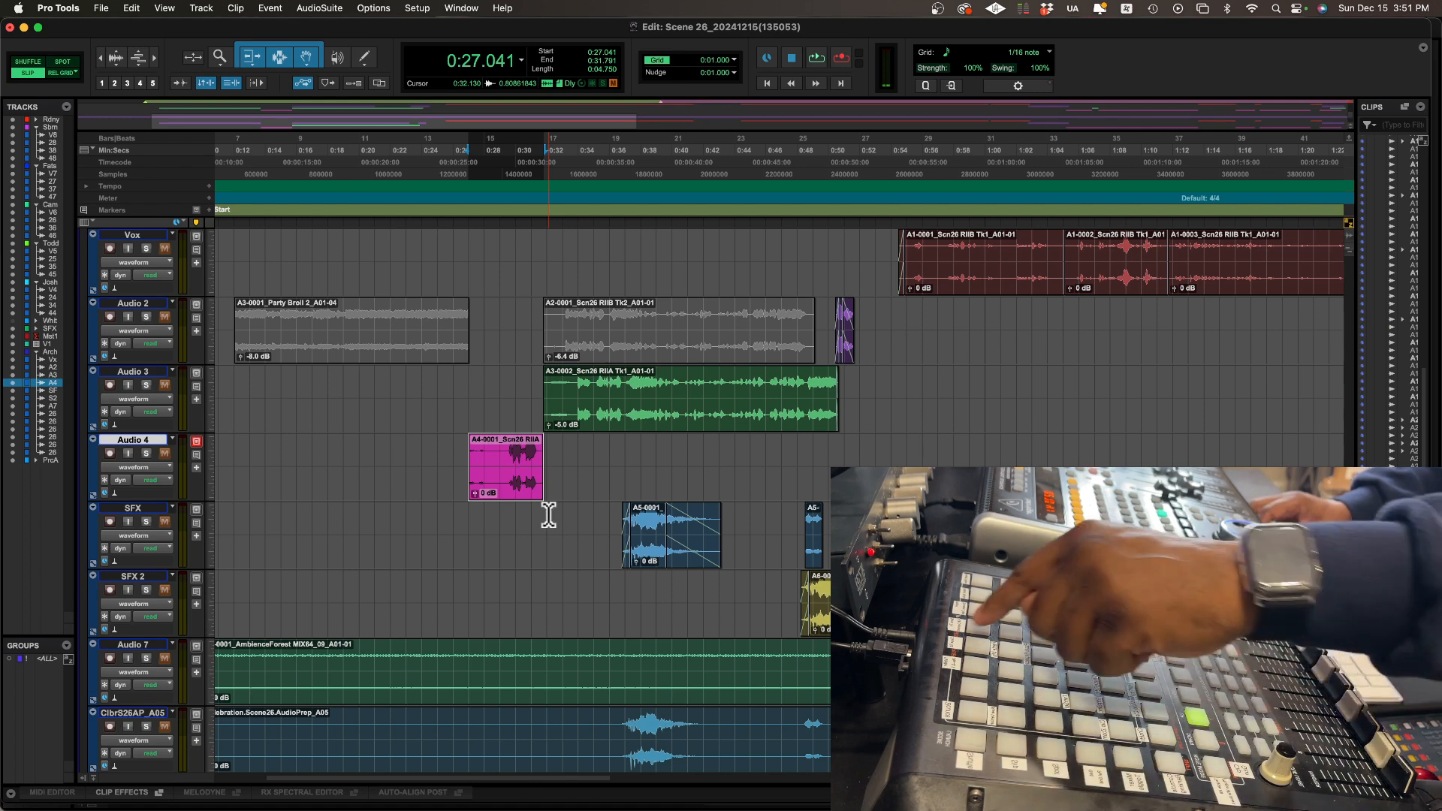
{"action": "left_click", "coordinate": [319, 9]}
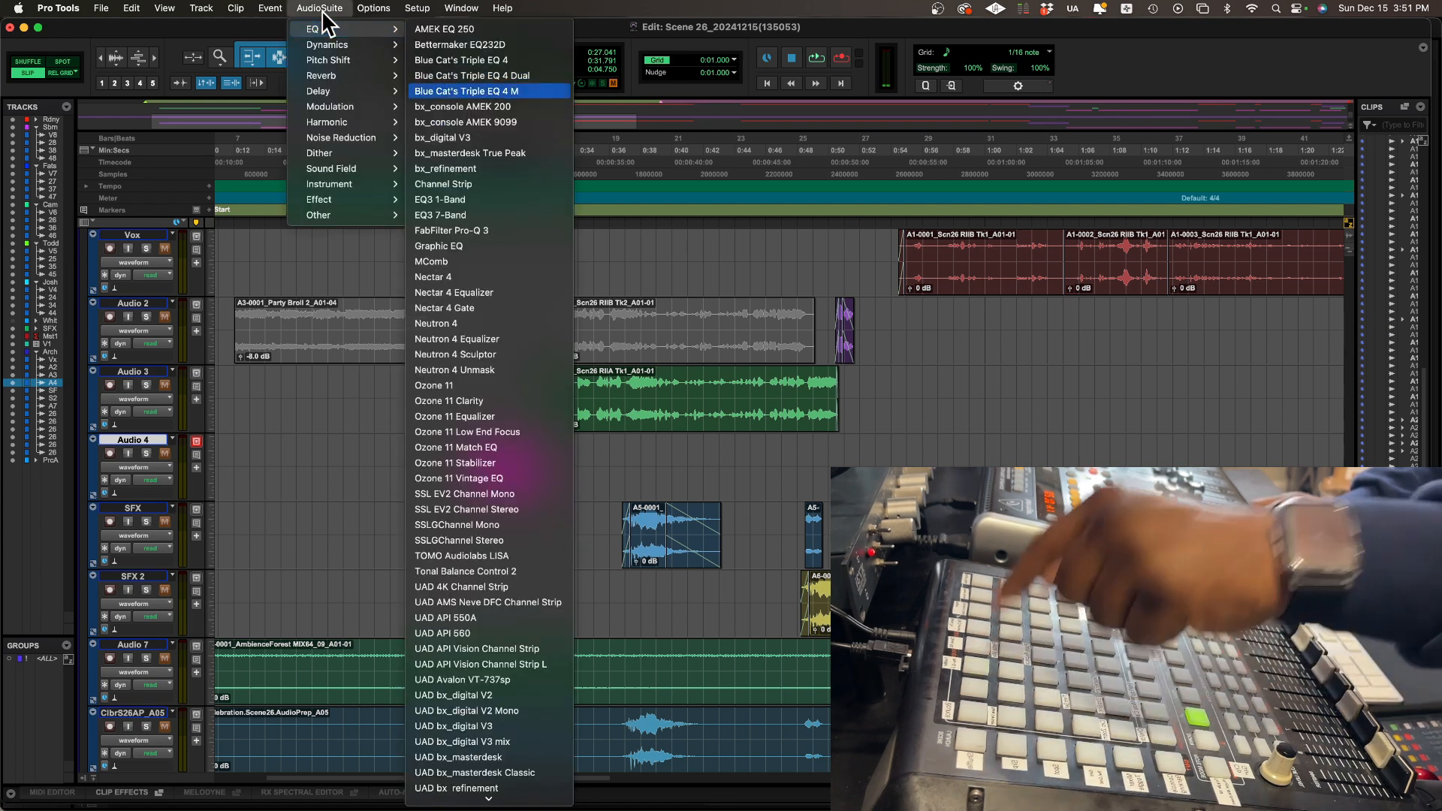
{"action": "left_click", "coordinate": [483, 228]}
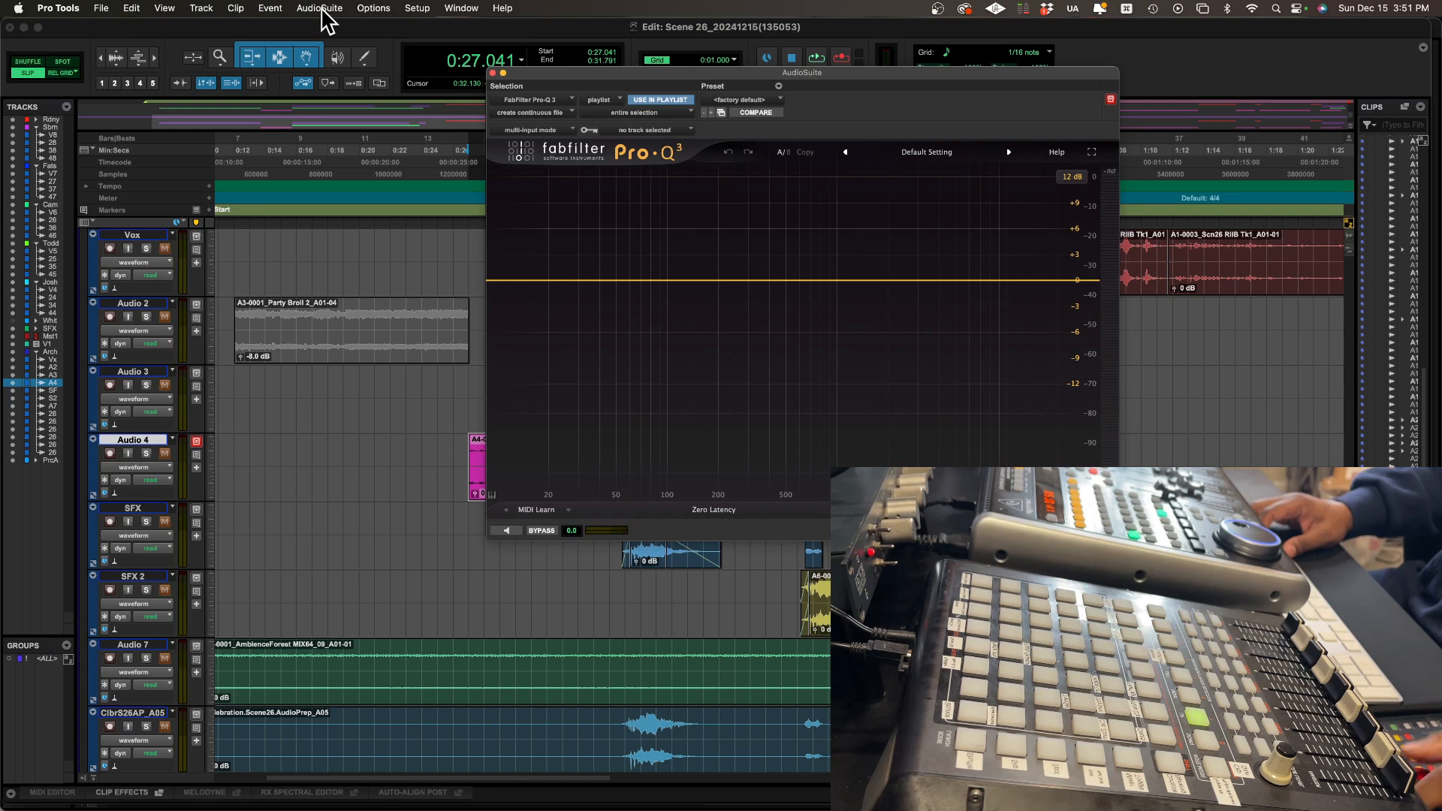
Step: Preview the Audio 4 clip through FabFilter Pro-Q 3, then close the plug-in and deselect the clip
{"action": "left_click", "coordinate": [507, 529]}
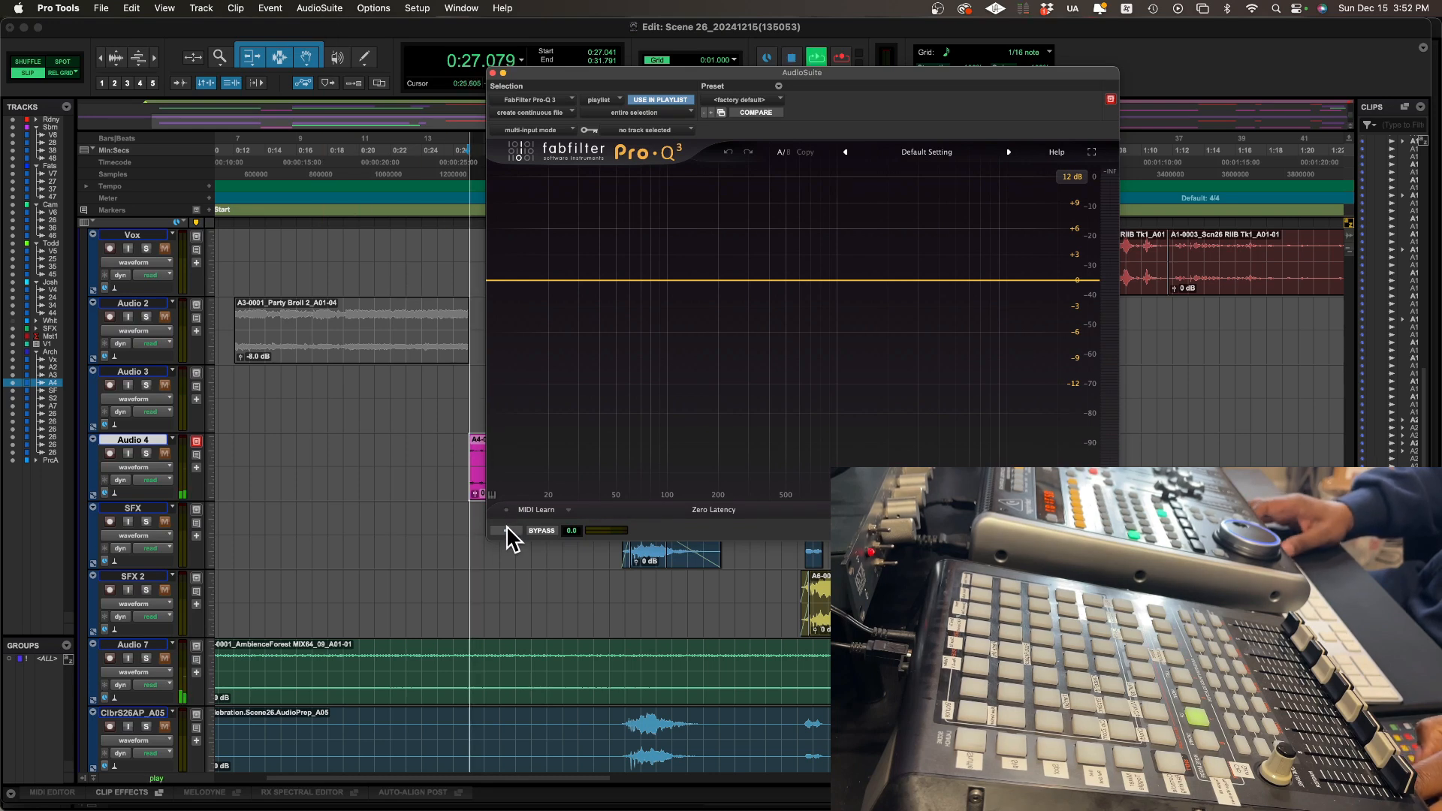
{"action": "left_click", "coordinate": [506, 530]}
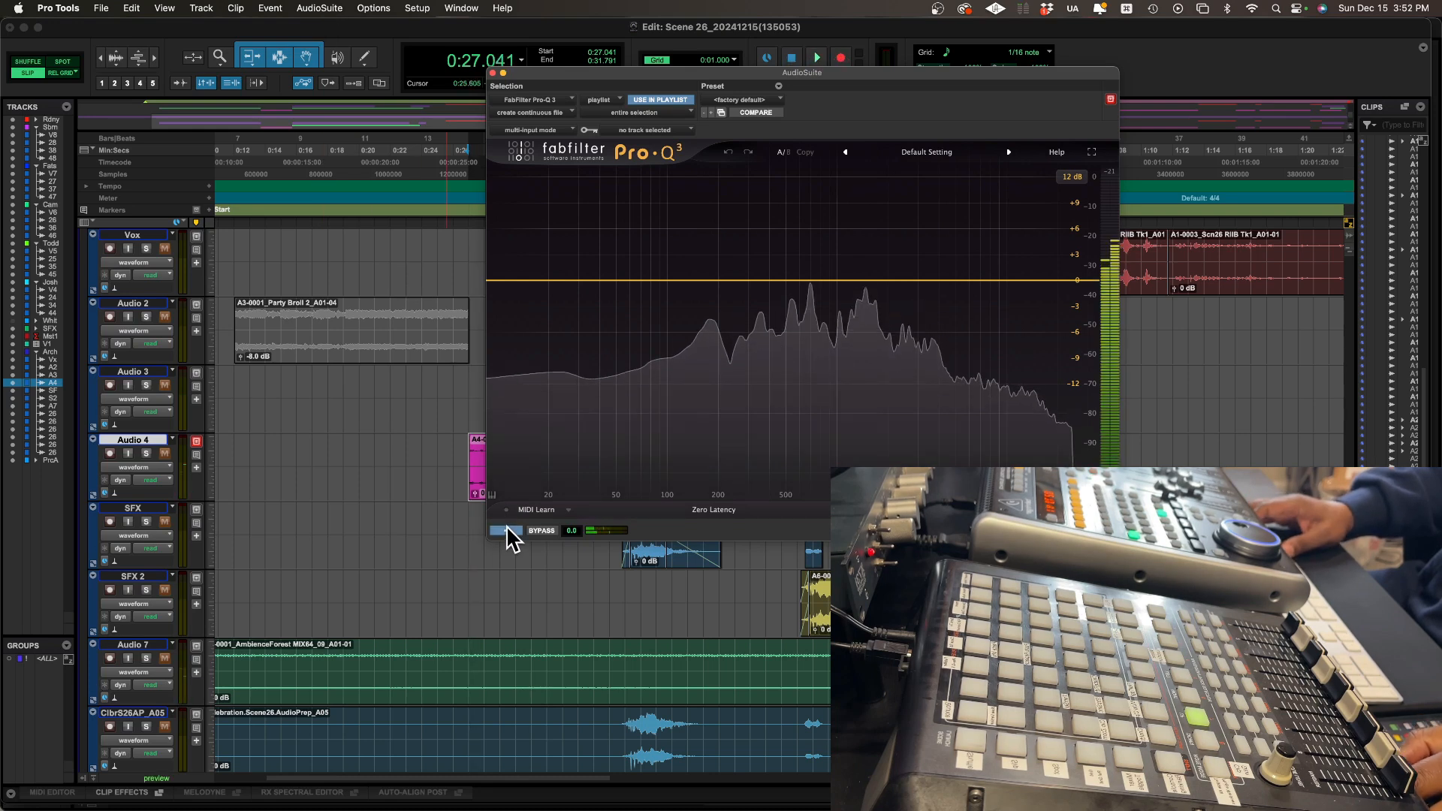
{"action": "left_click", "coordinate": [506, 531]}
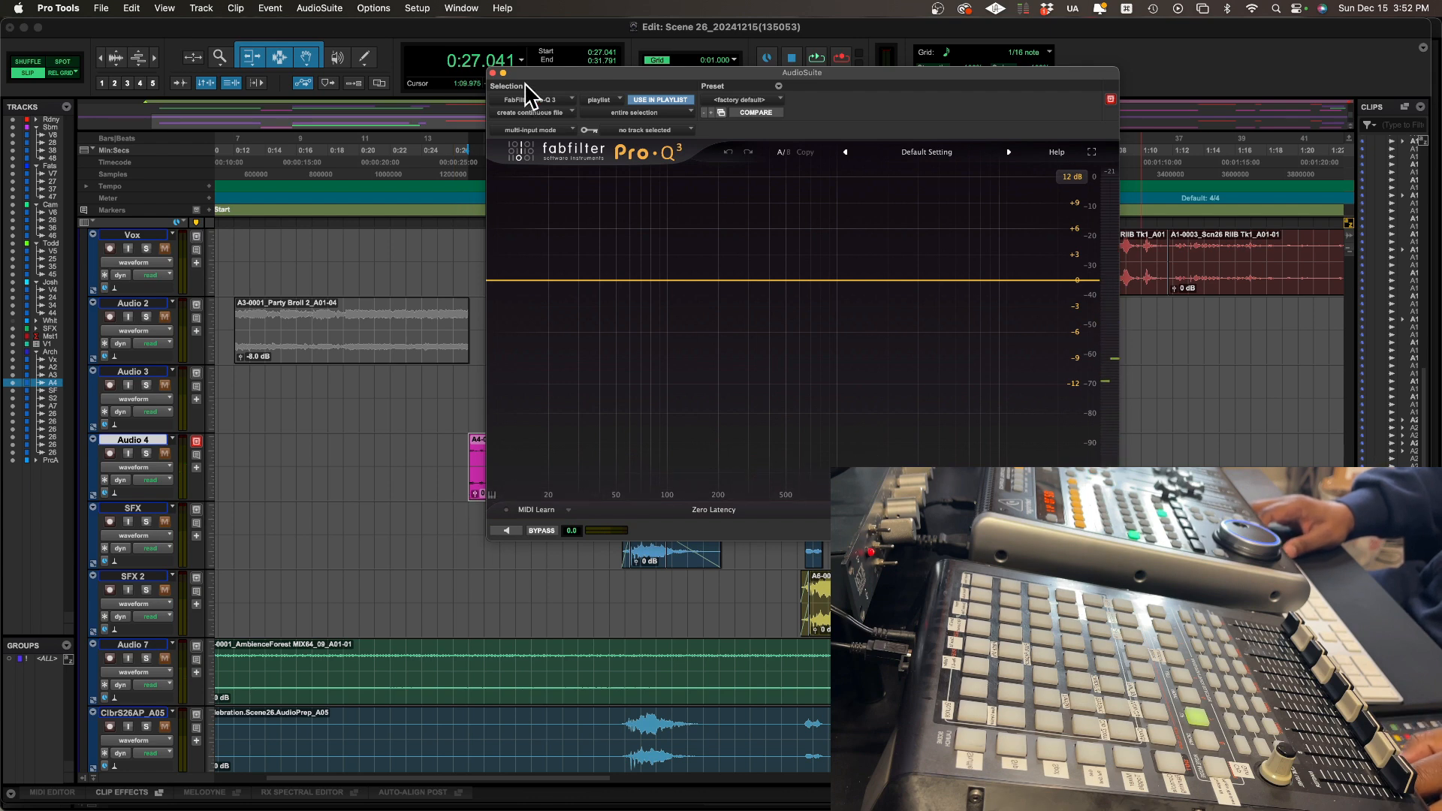
{"action": "left_click", "coordinate": [493, 73]}
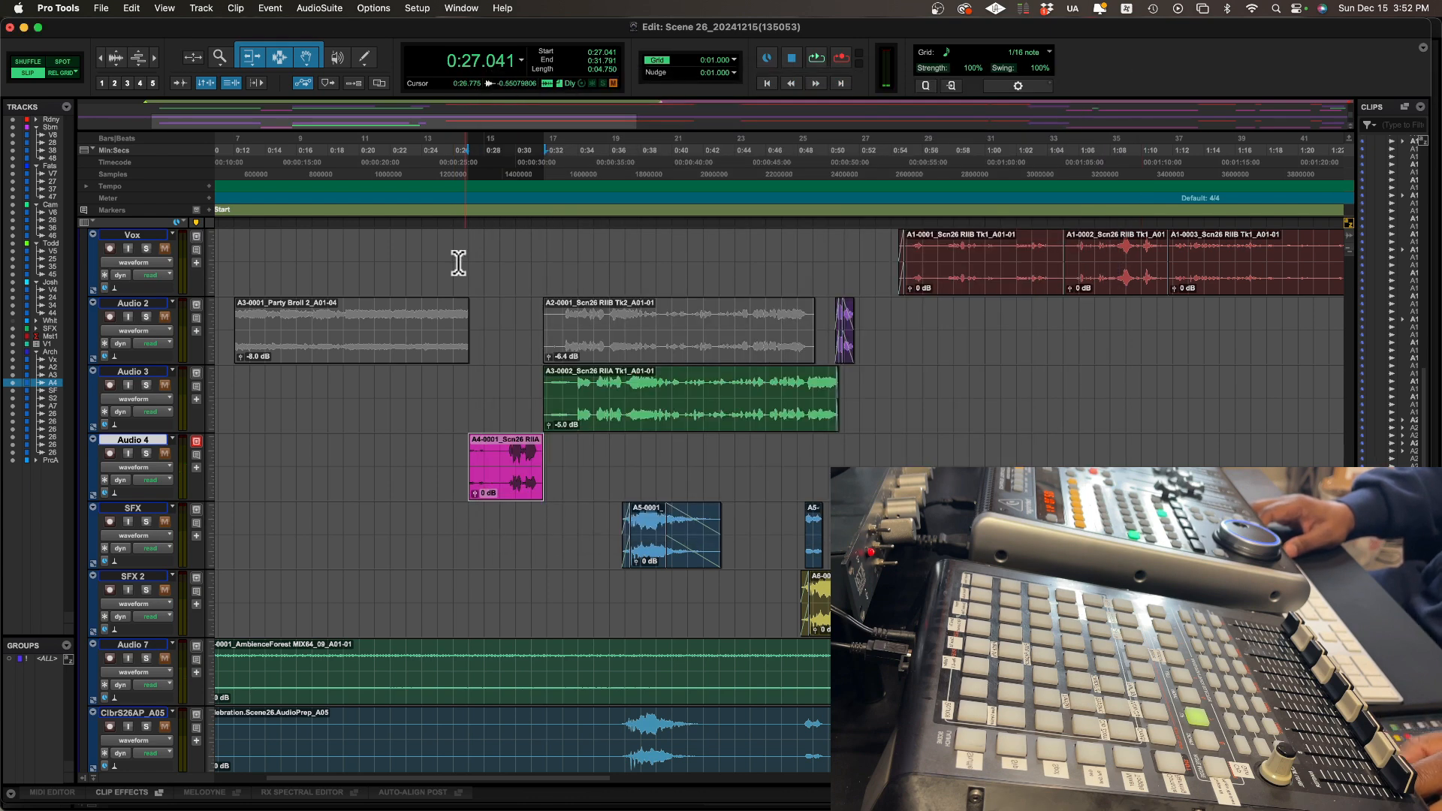
{"action": "left_click", "coordinate": [392, 530]}
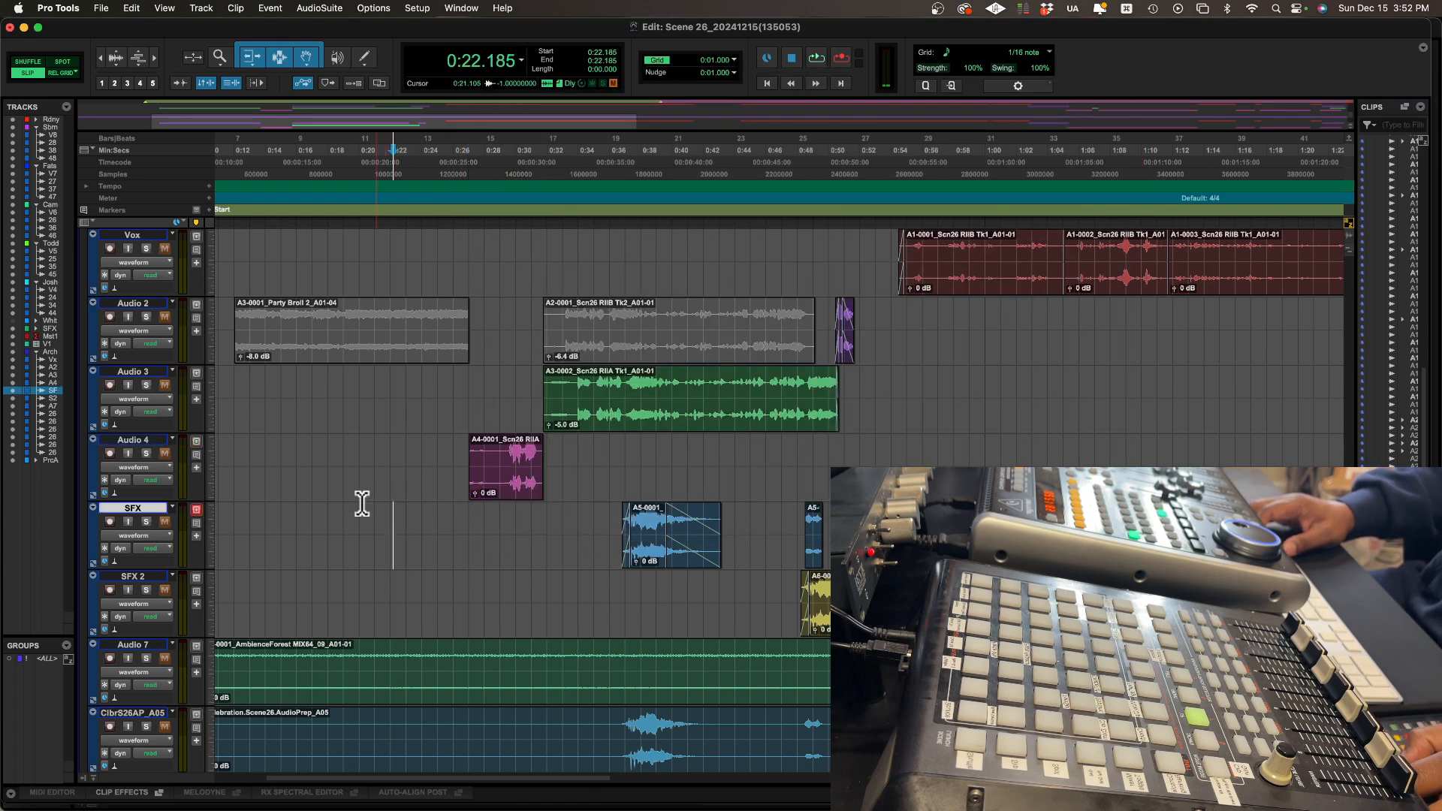
Step: Select the Audio 4 clip and send it to iZotope RX 11 for repair through RX 11 Connect
{"action": "left_click", "coordinate": [506, 486]}
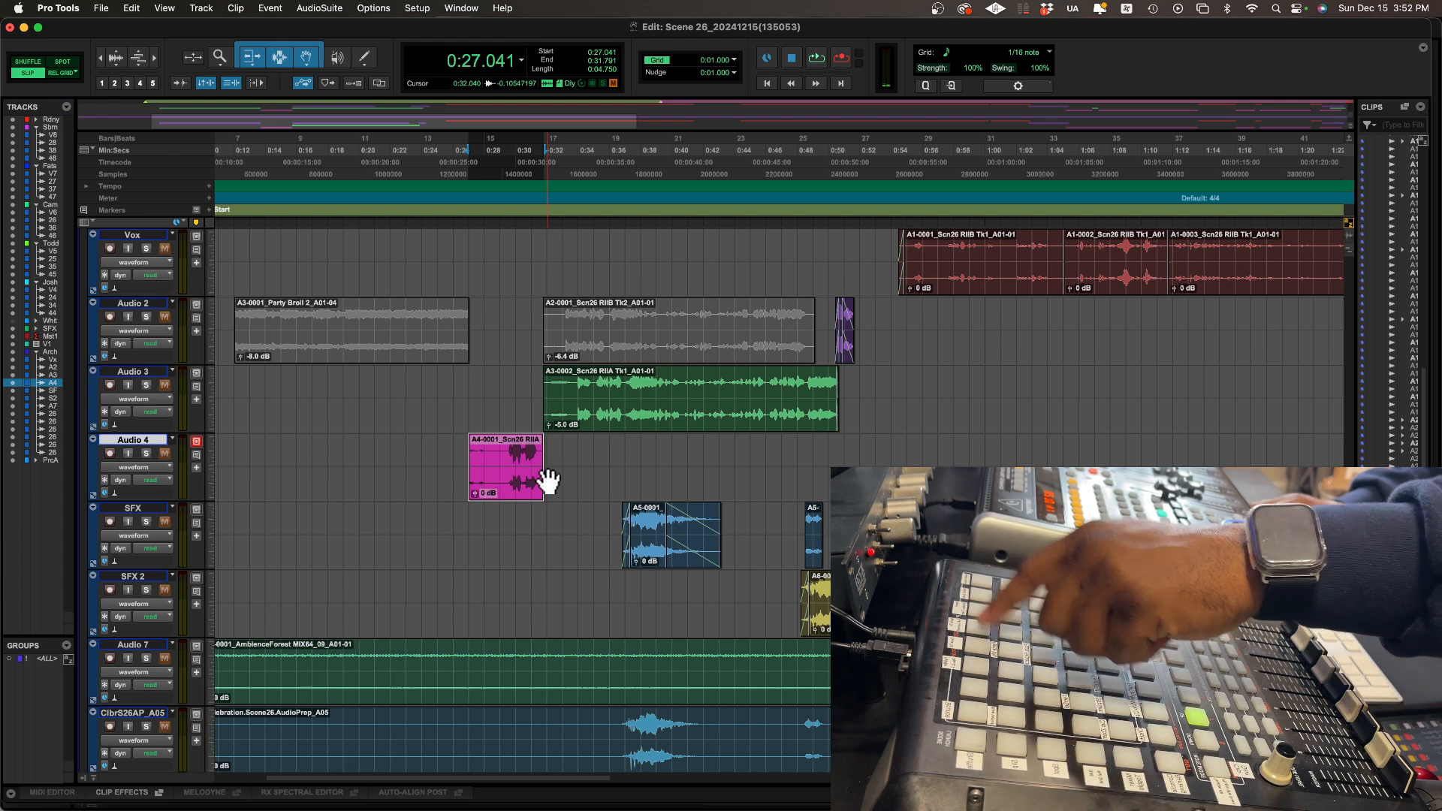
{"action": "left_click", "coordinate": [308, 7]}
{"action": "left_click", "coordinate": [466, 196]}
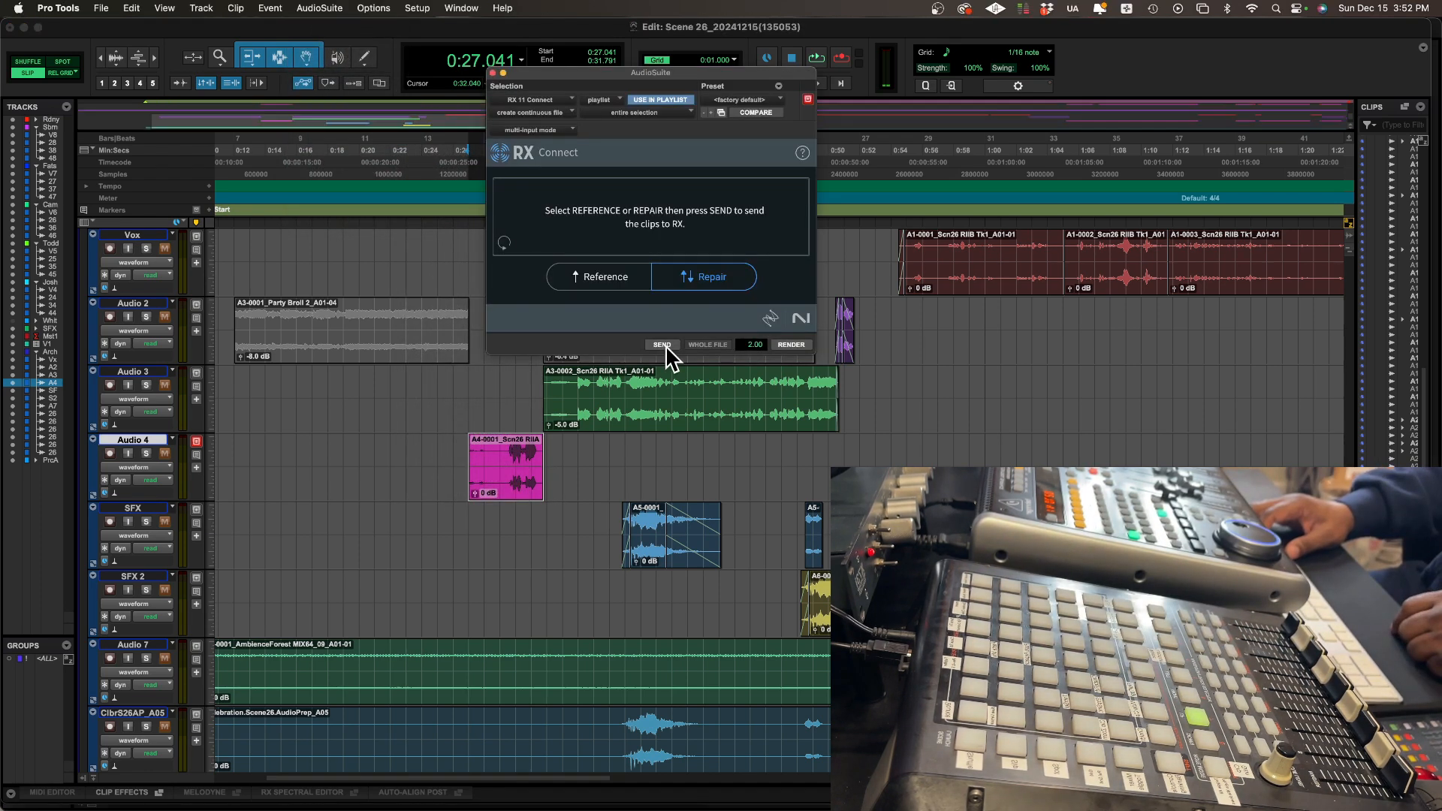
{"action": "left_click", "coordinate": [664, 345]}
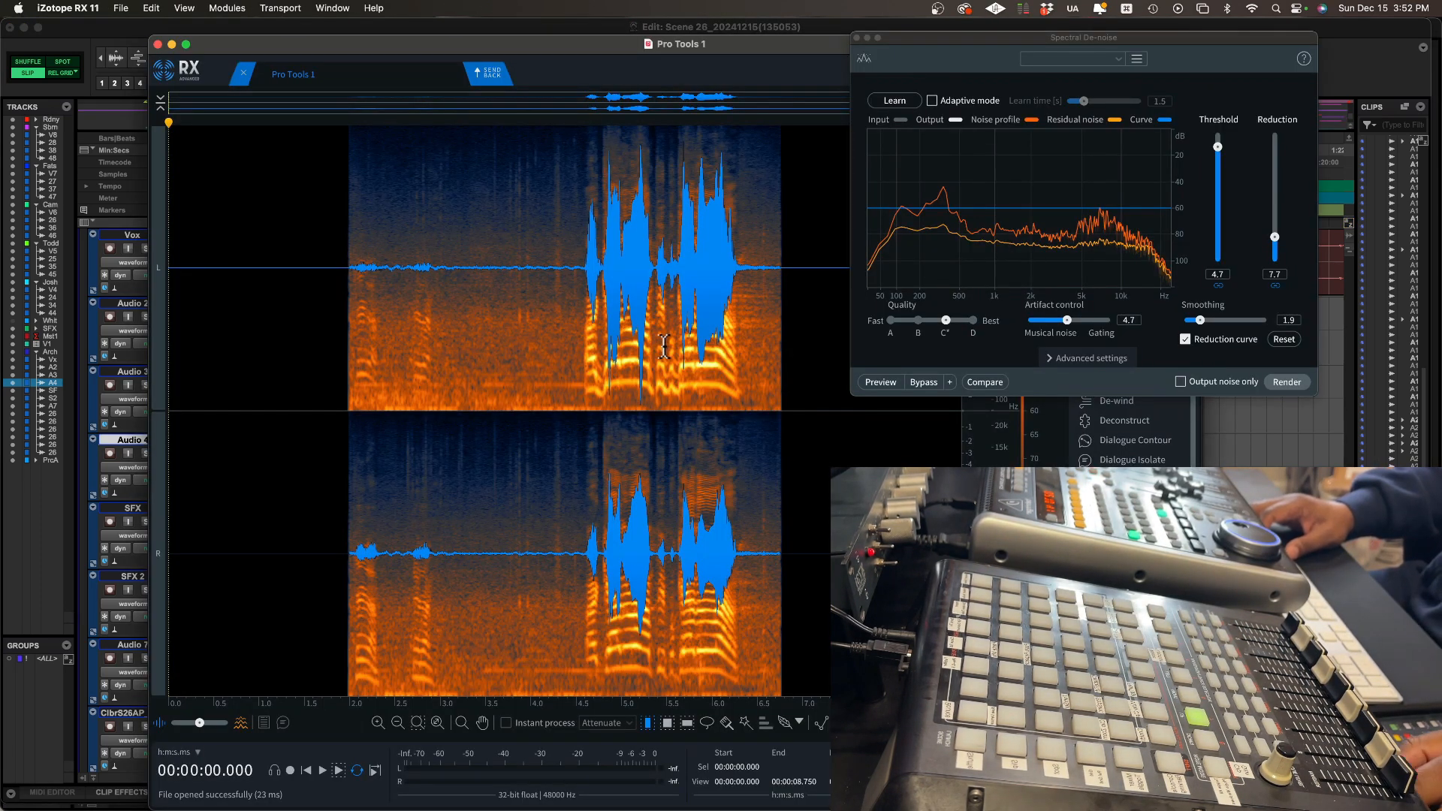
Step: Silence the audio between about 4.32 and 5.61 seconds in RX 11 and clear the selection
{"action": "left_click_drag", "start_coordinate": [676, 398], "coordinate": [559, 392]}
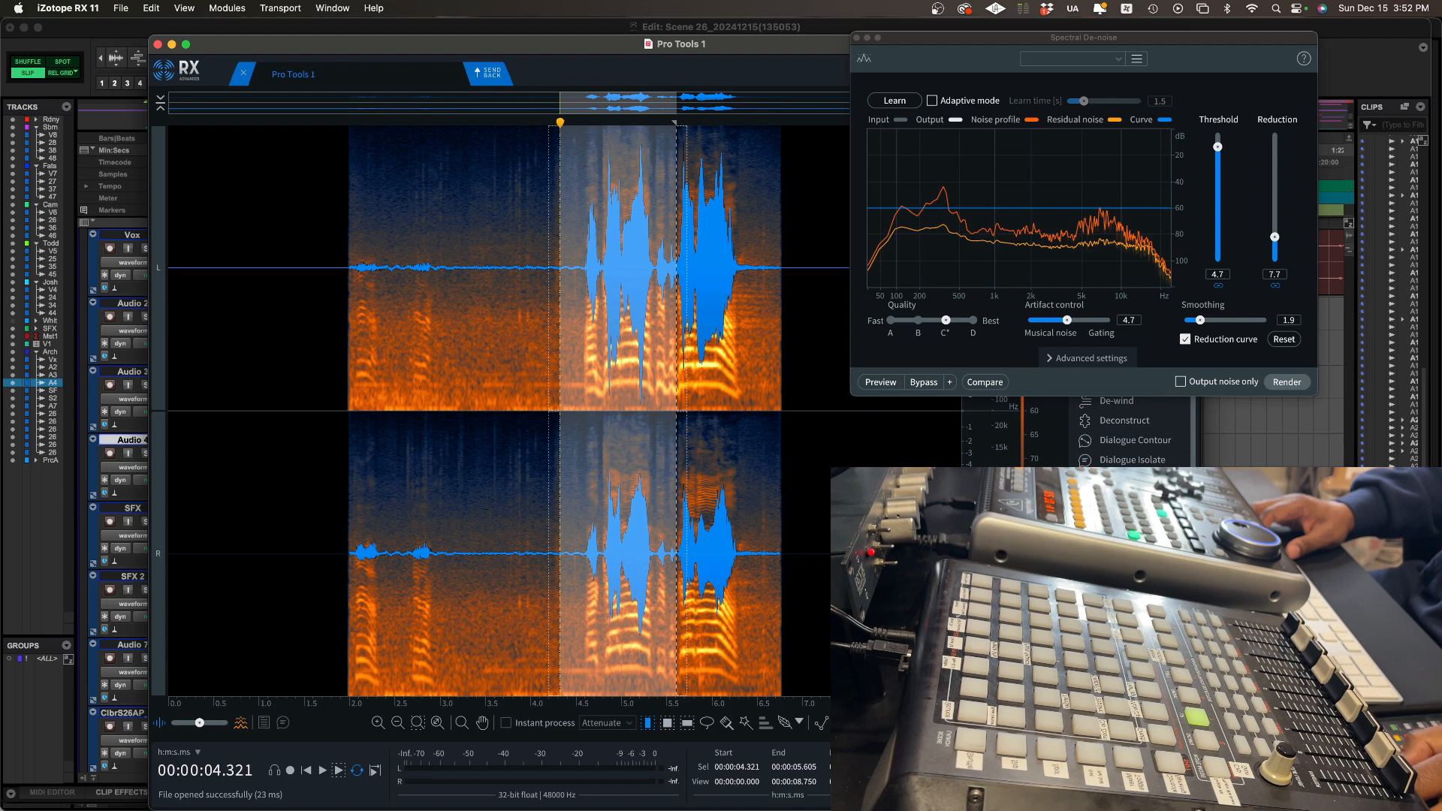
{"action": "key", "text": "Delete"}
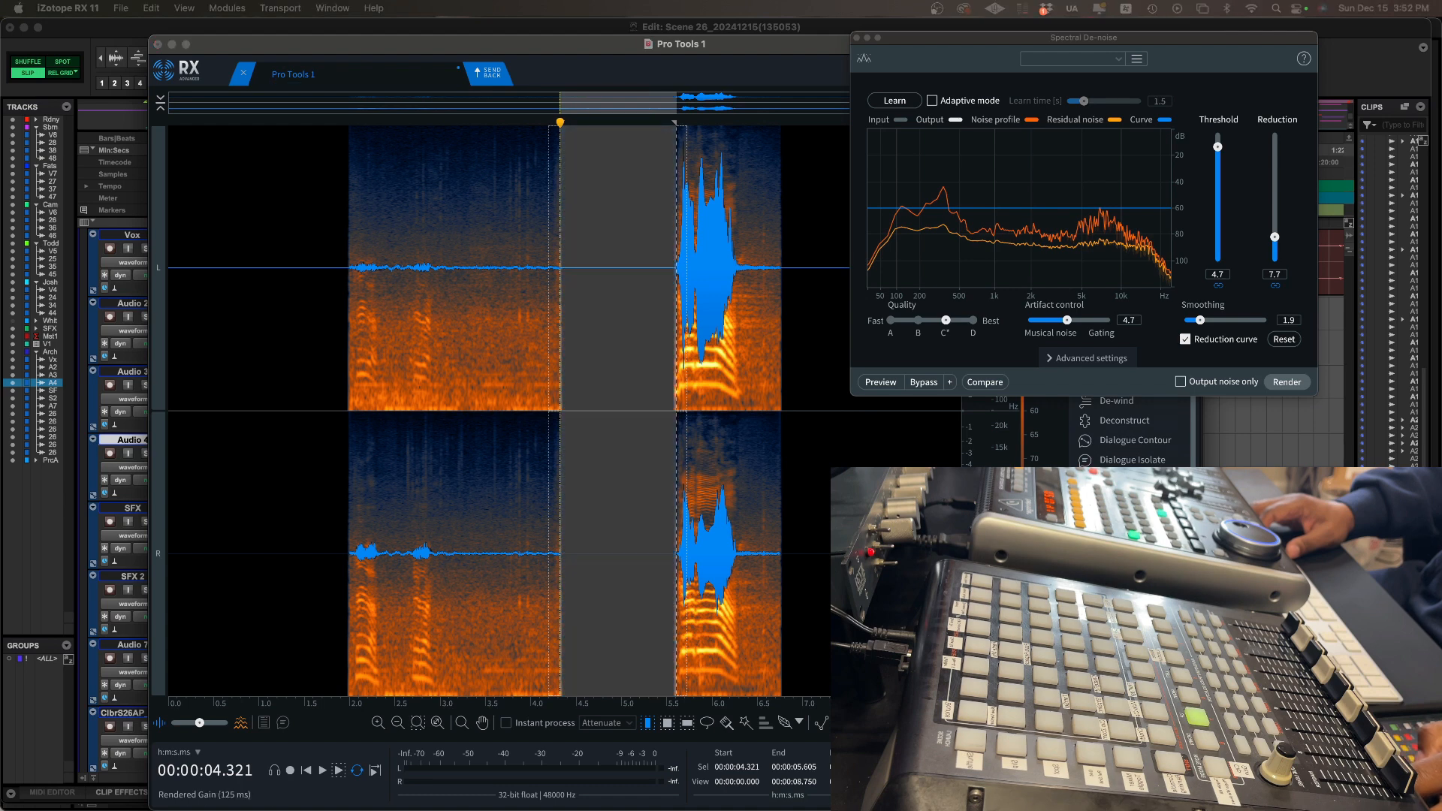
{"action": "left_click", "coordinate": [600, 489]}
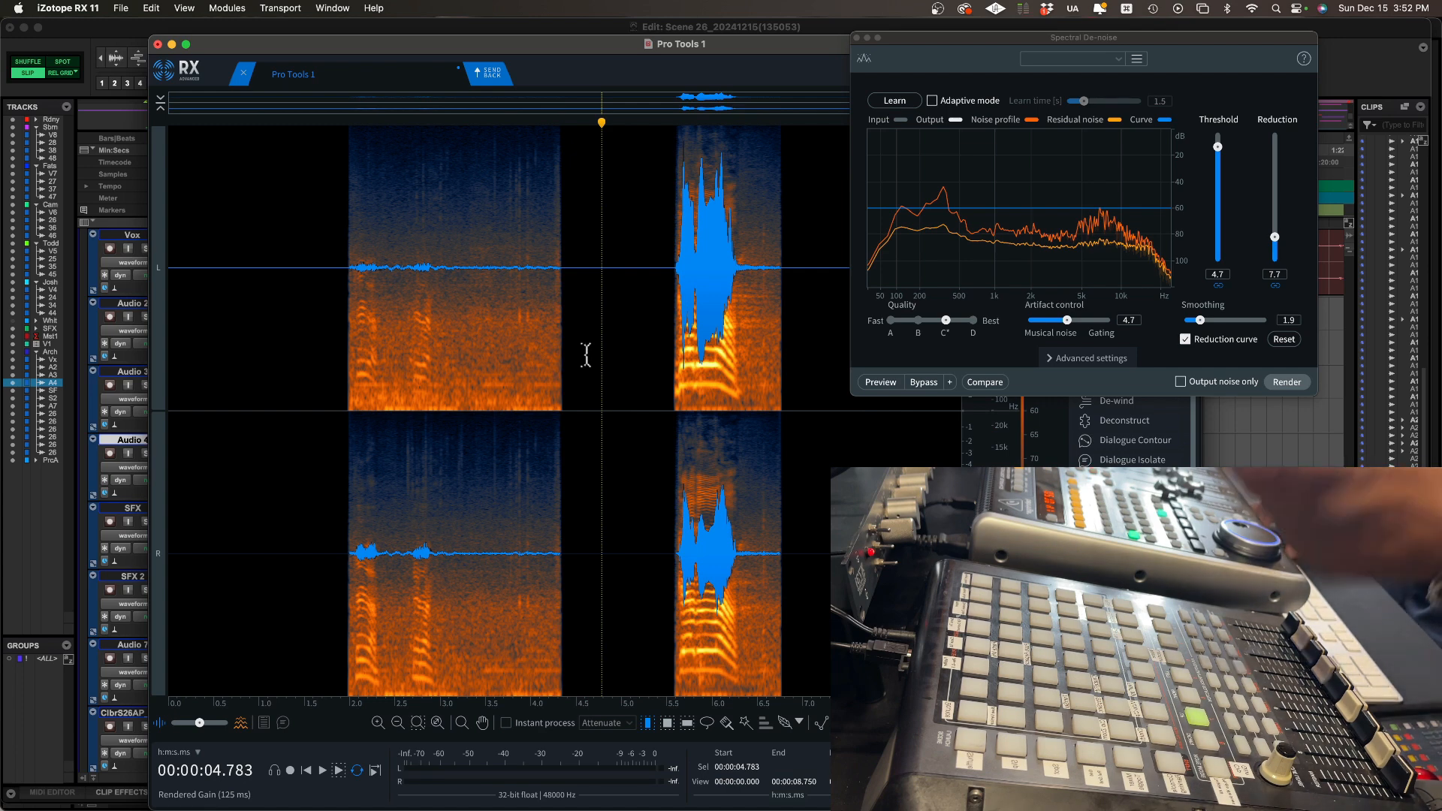
Step: Send the edited audio back to Pro Tools, render it onto the Audio 4 clip and close RX Connect
{"action": "key", "text": "super+shift+r"}
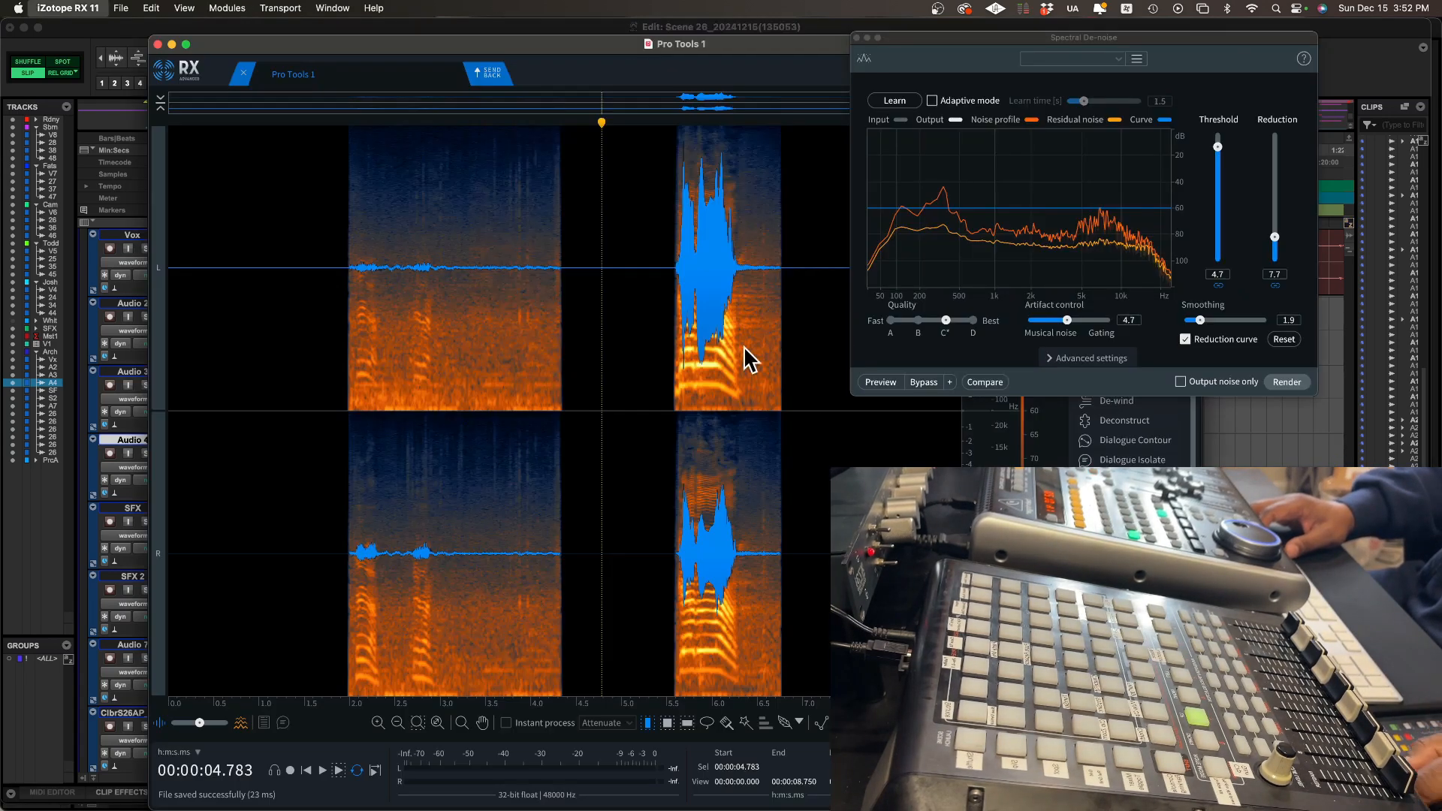
{"action": "key", "text": "super+shift+r"}
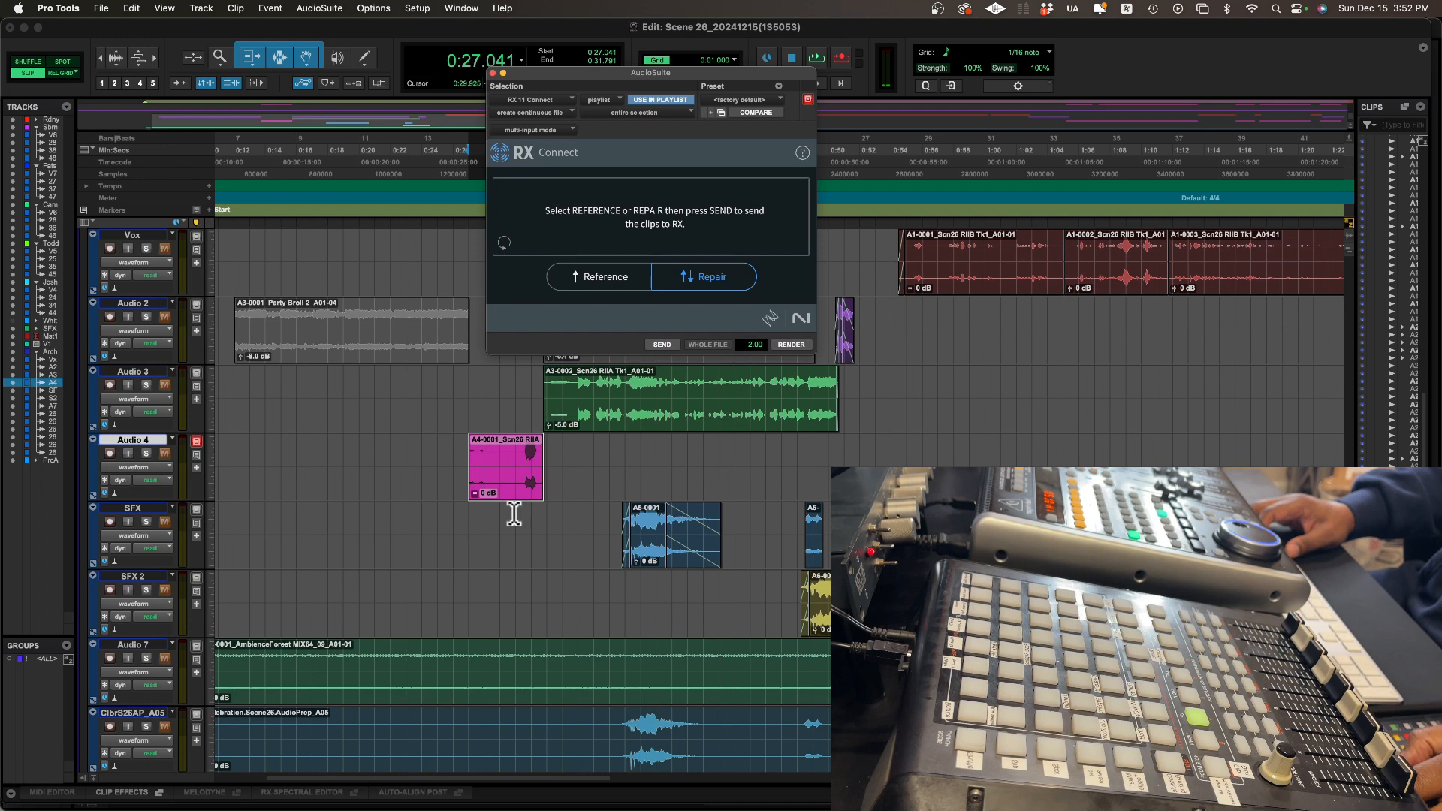
{"action": "left_click", "coordinate": [494, 73]}
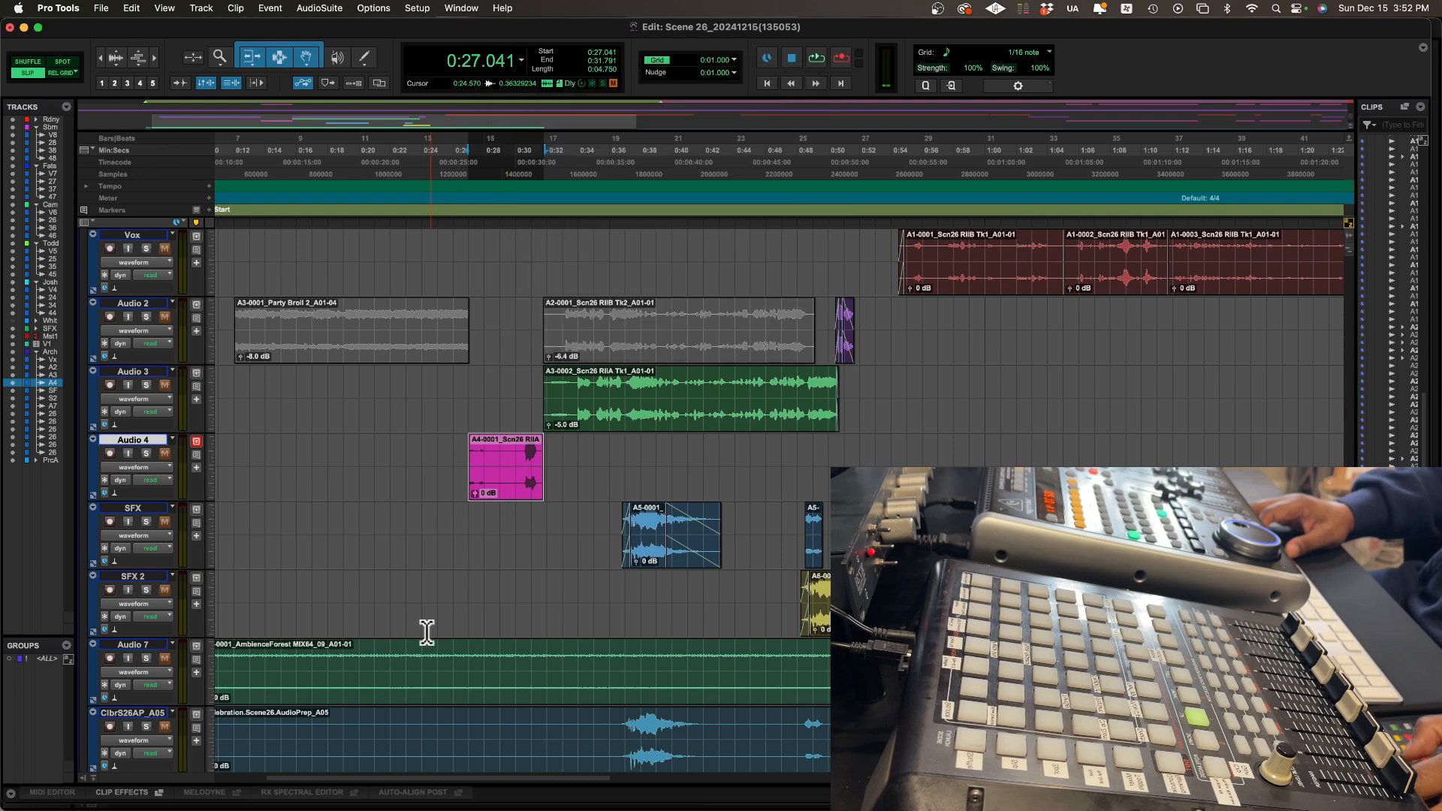
Step: Deselect the Audio 4 clip and undo its RX Connect render
{"action": "left_click", "coordinate": [509, 518]}
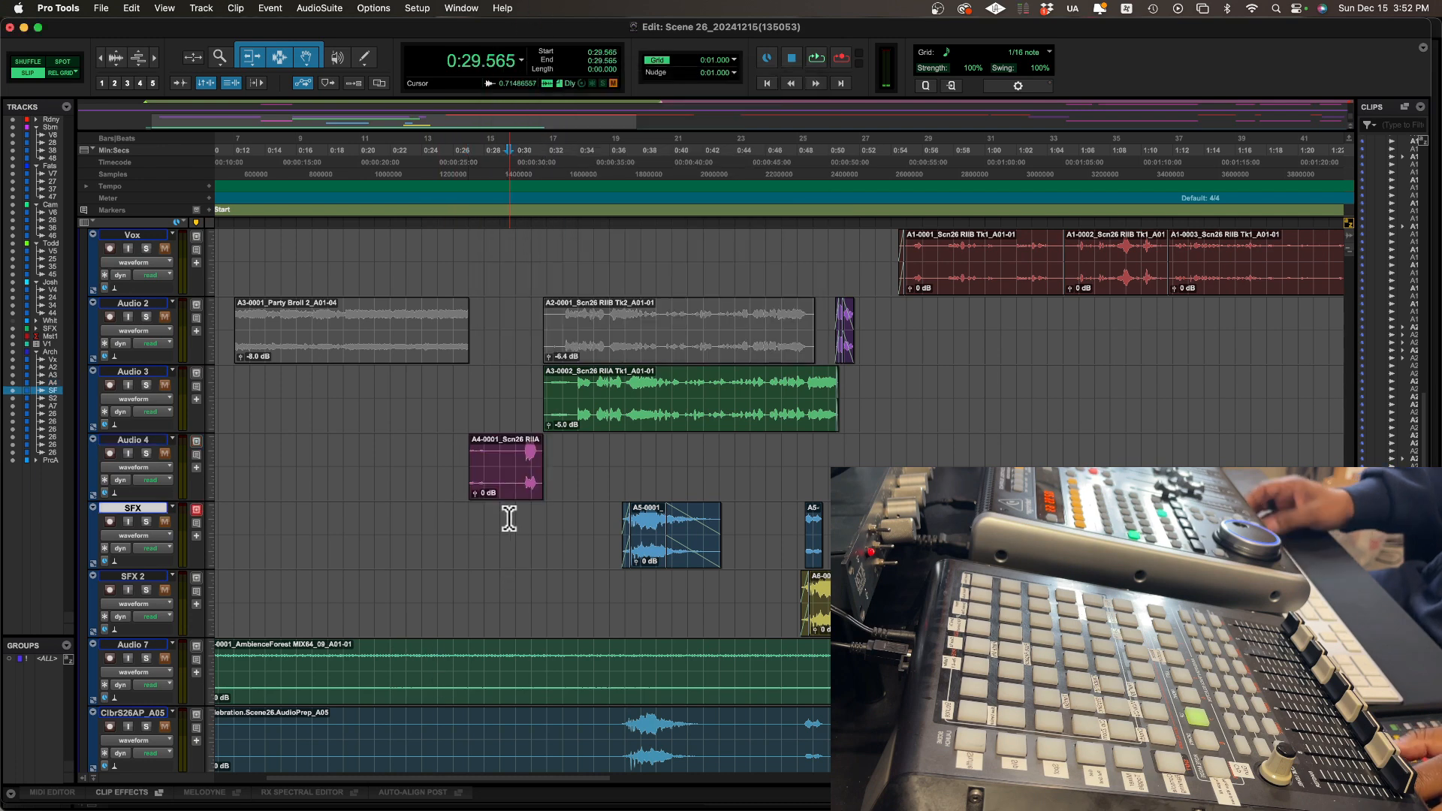
{"action": "key", "text": "super+alt+z"}
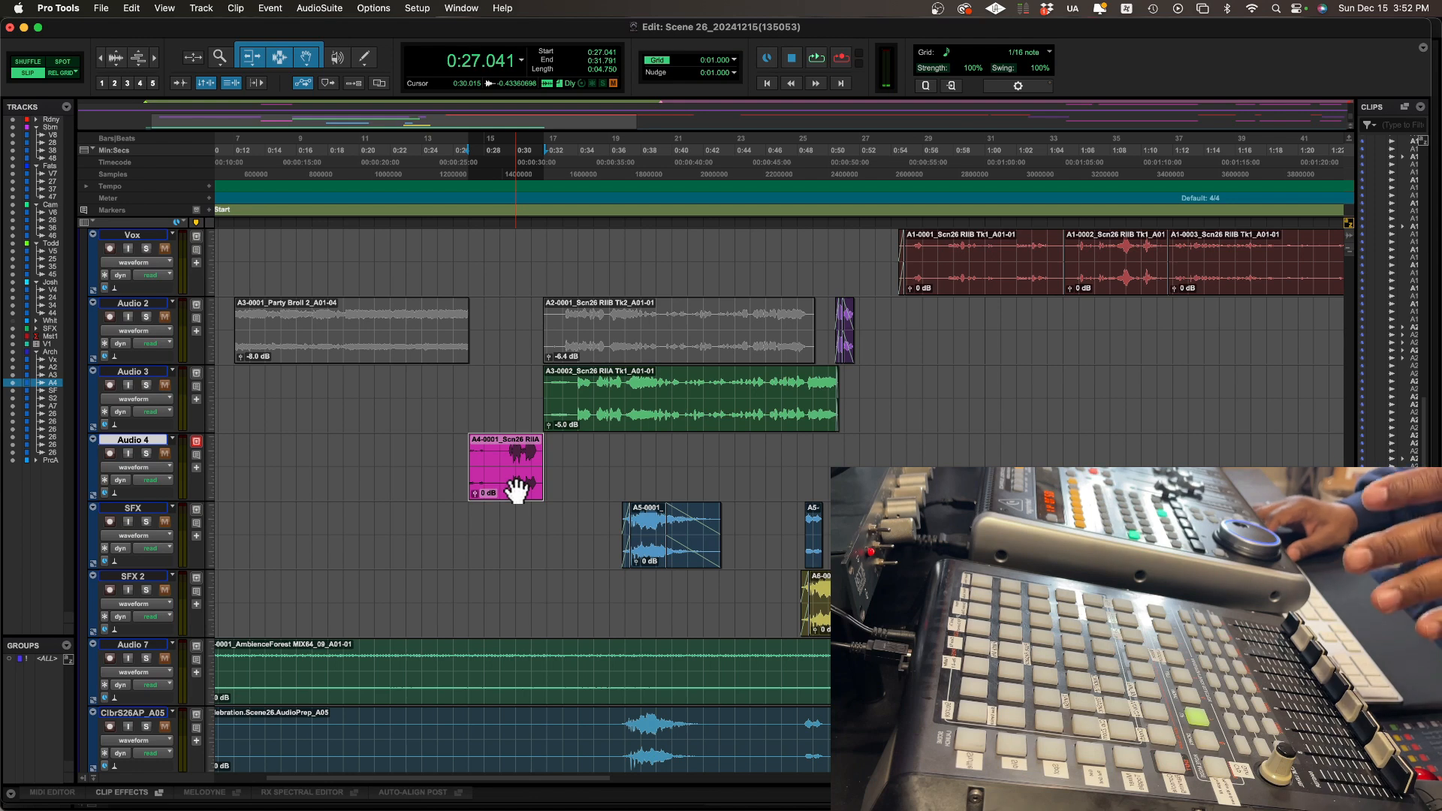
{"action": "left_click", "coordinate": [327, 11]}
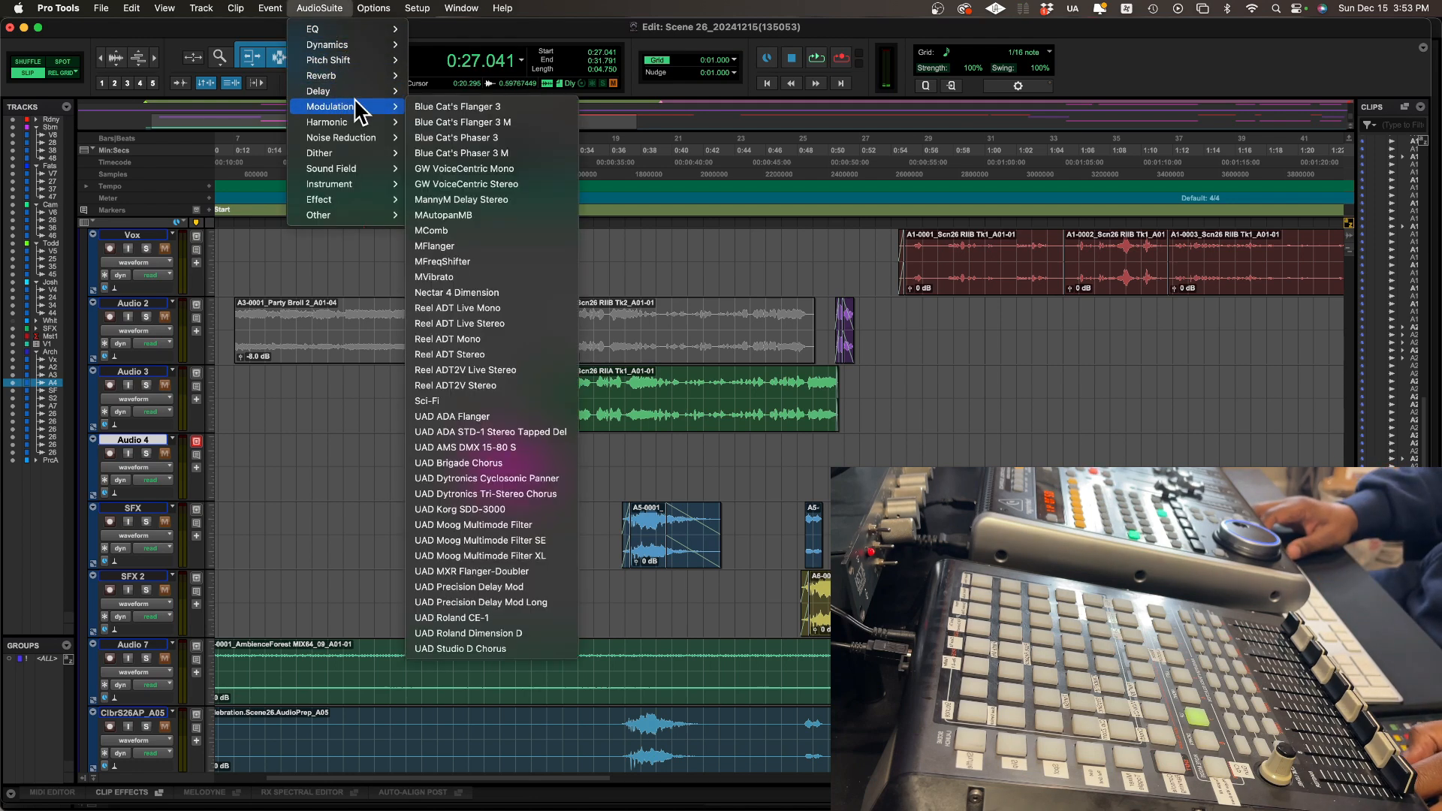
{"action": "mouse_move", "coordinate": [370, 76]}
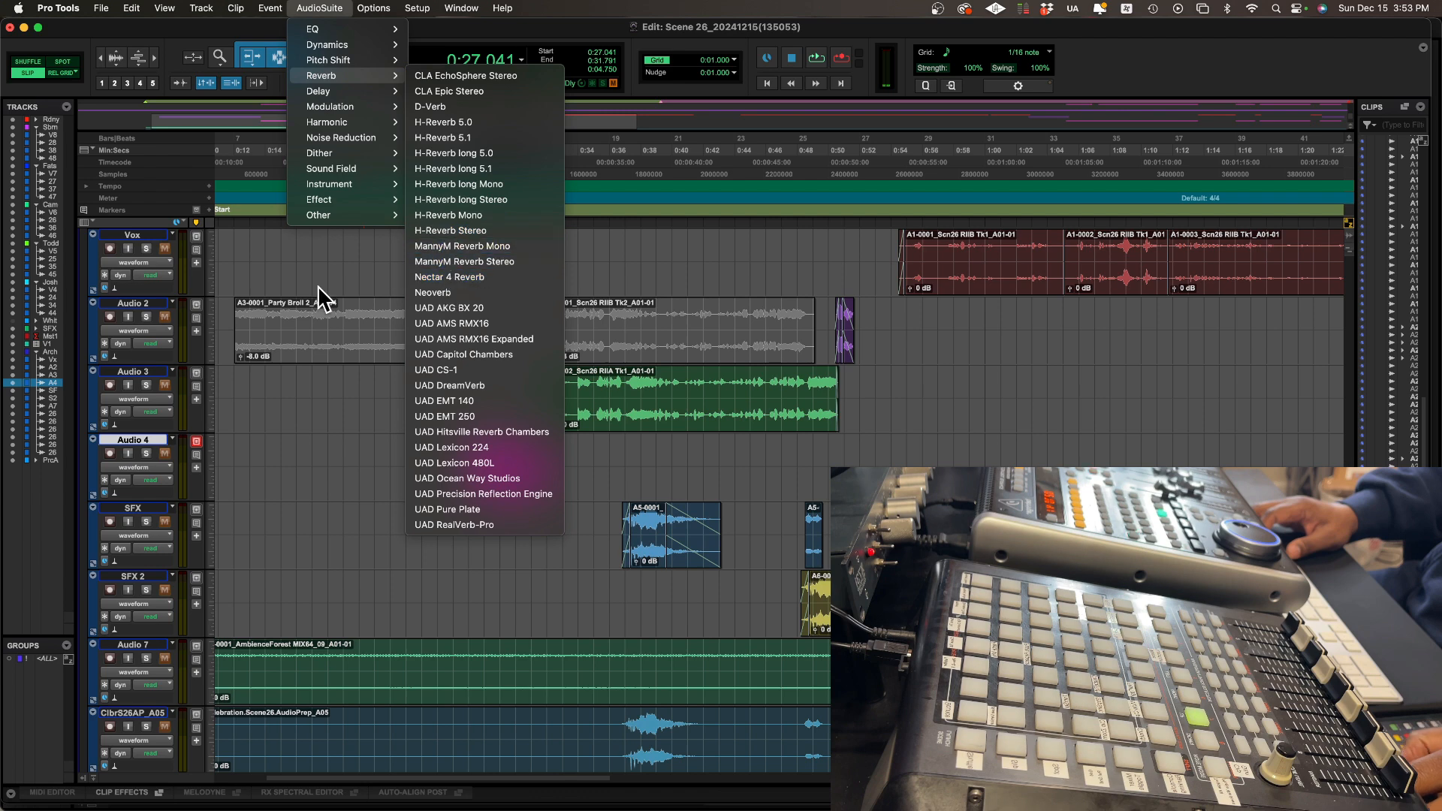
{"action": "left_click", "coordinate": [350, 461]}
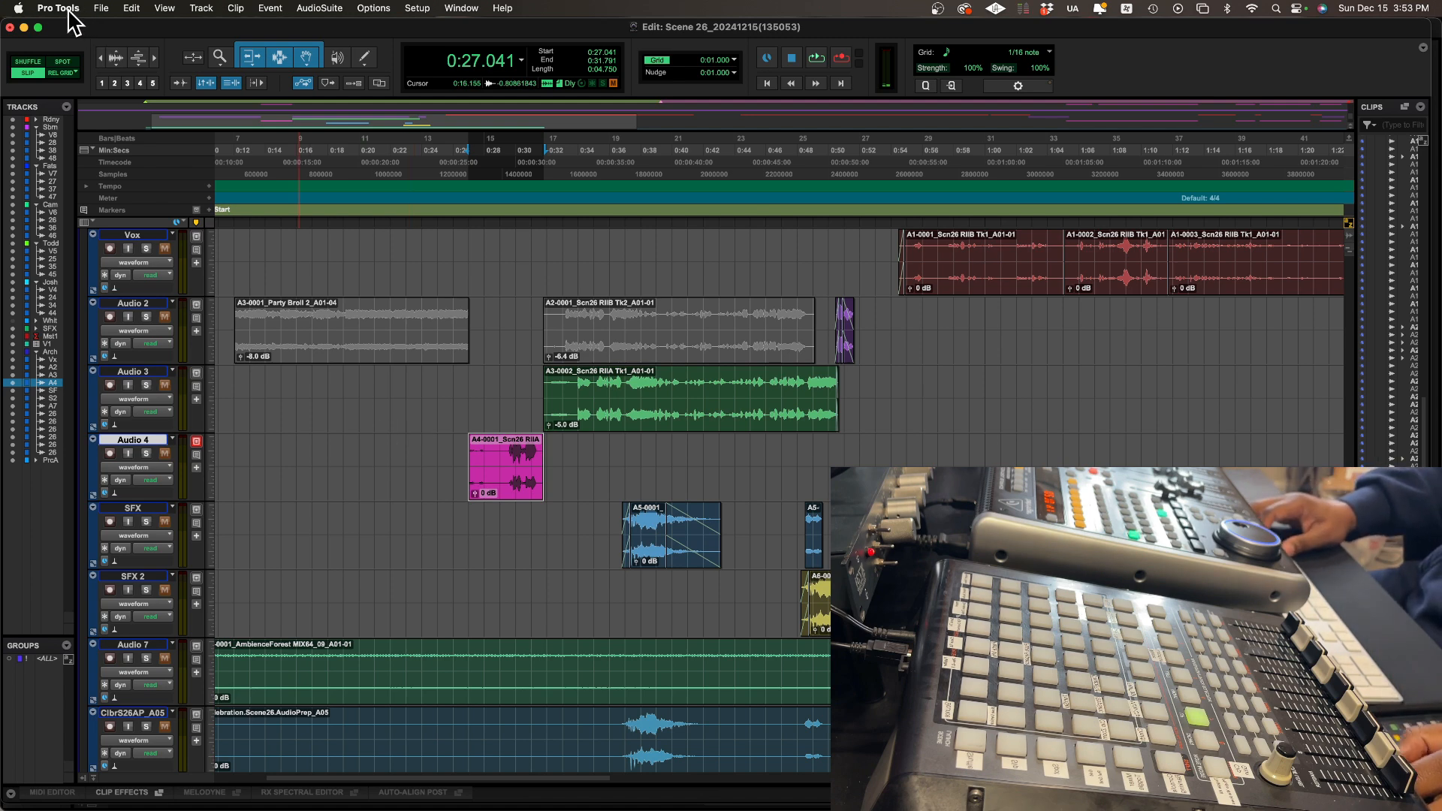
{"action": "left_click", "coordinate": [101, 9]}
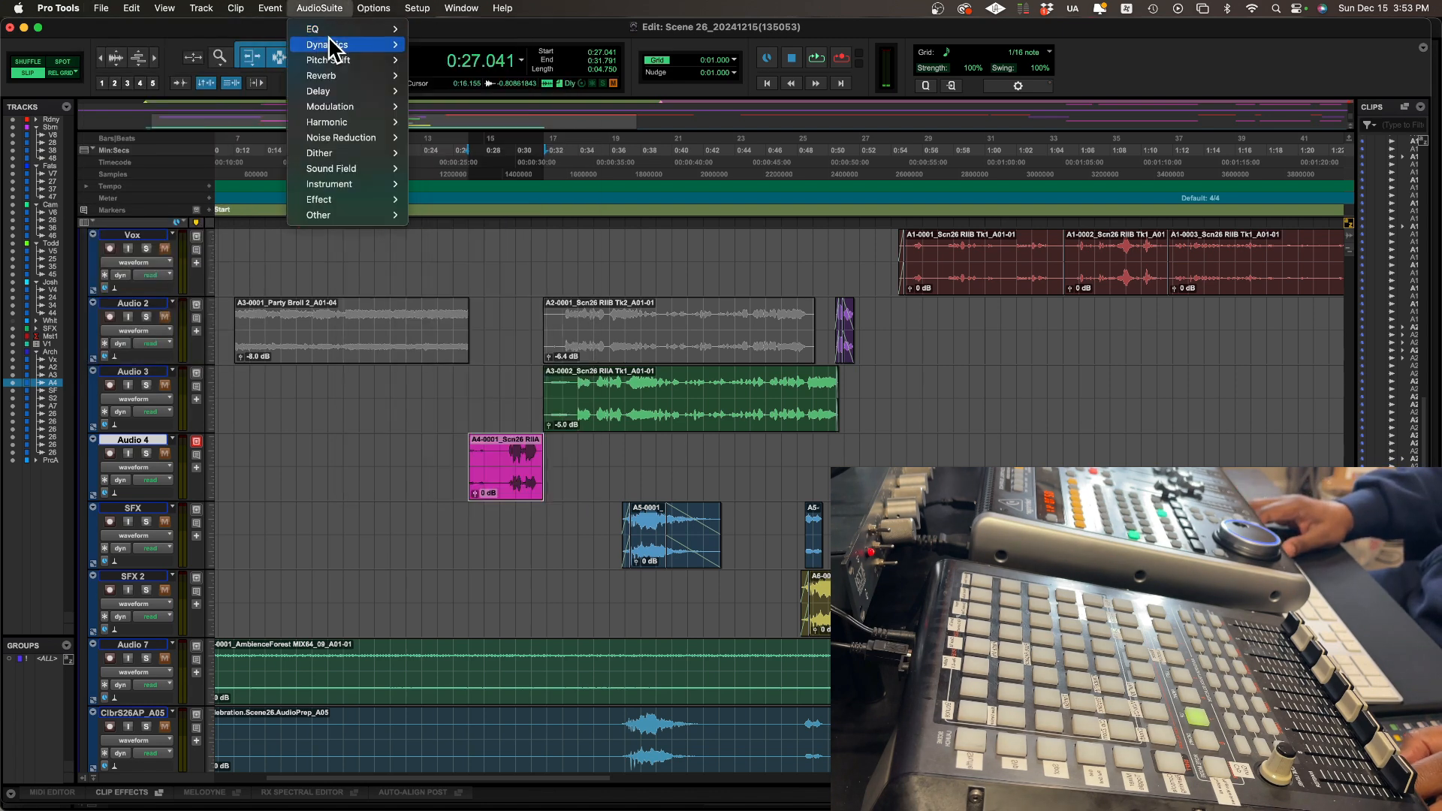
{"action": "left_click", "coordinate": [300, 237]}
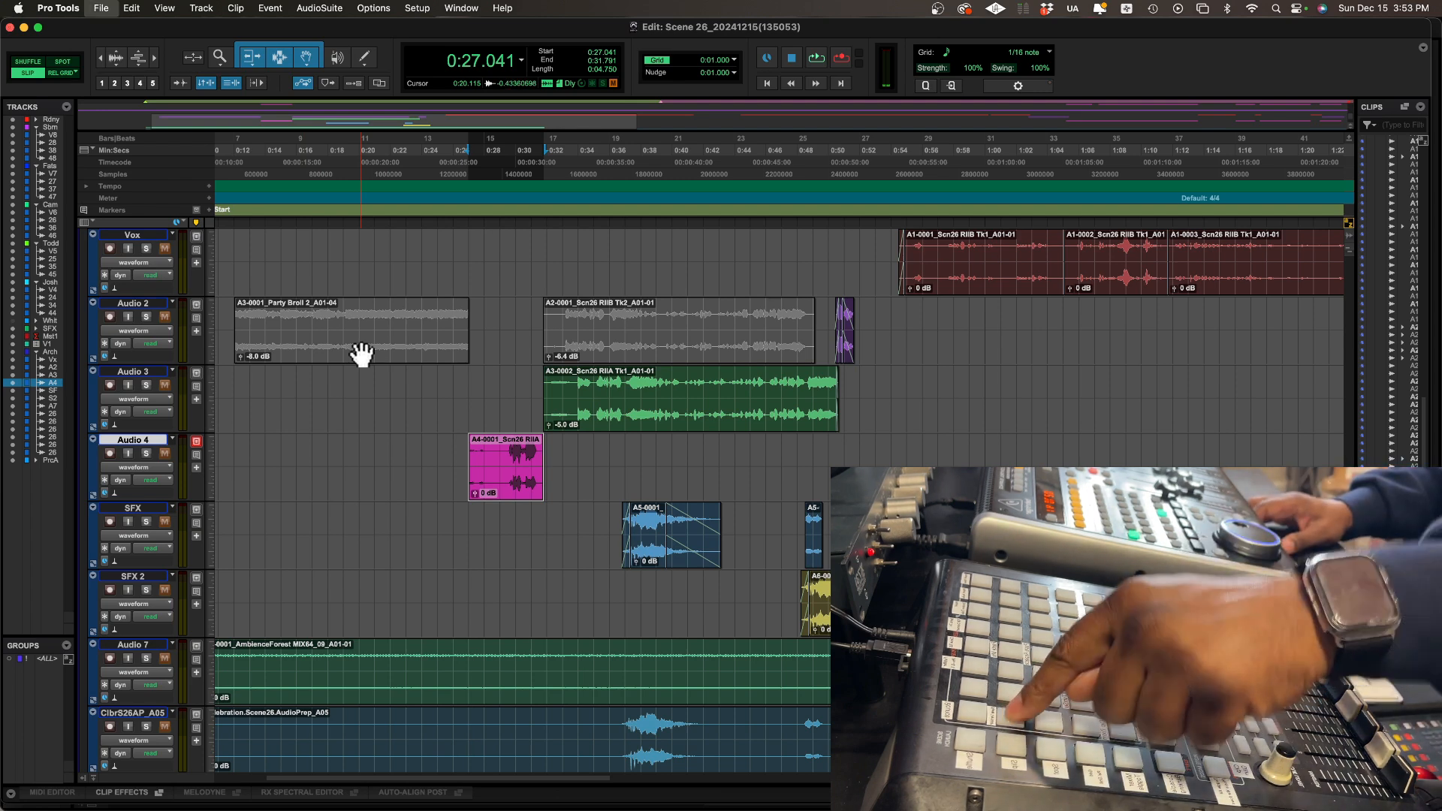
{"action": "key", "text": "super+shift+s"}
{"action": "type", "text": "_20241215(155343)"}
{"action": "key", "text": "super+Left"}
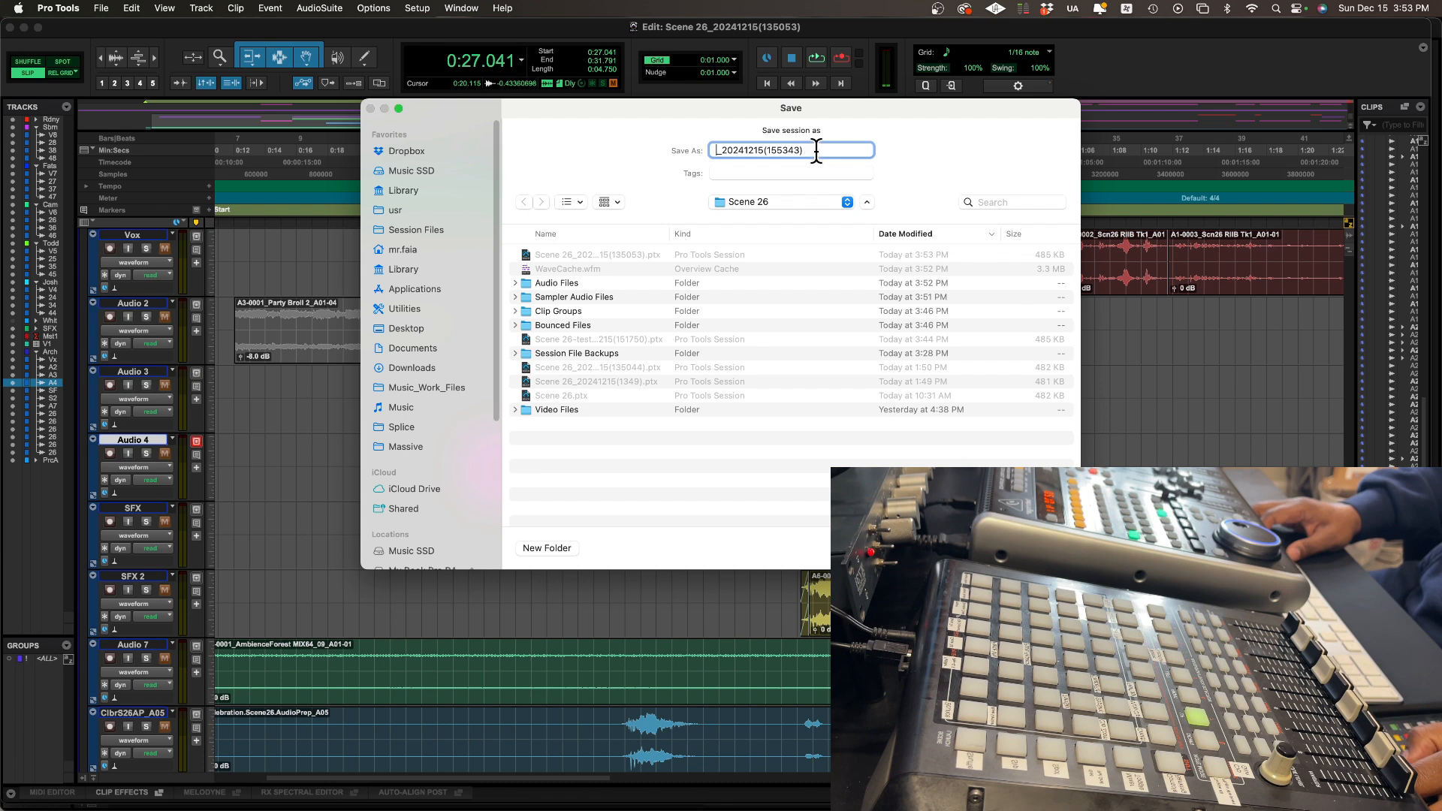
{"action": "left_click_drag", "start_coordinate": [810, 148], "coordinate": [741, 150]}
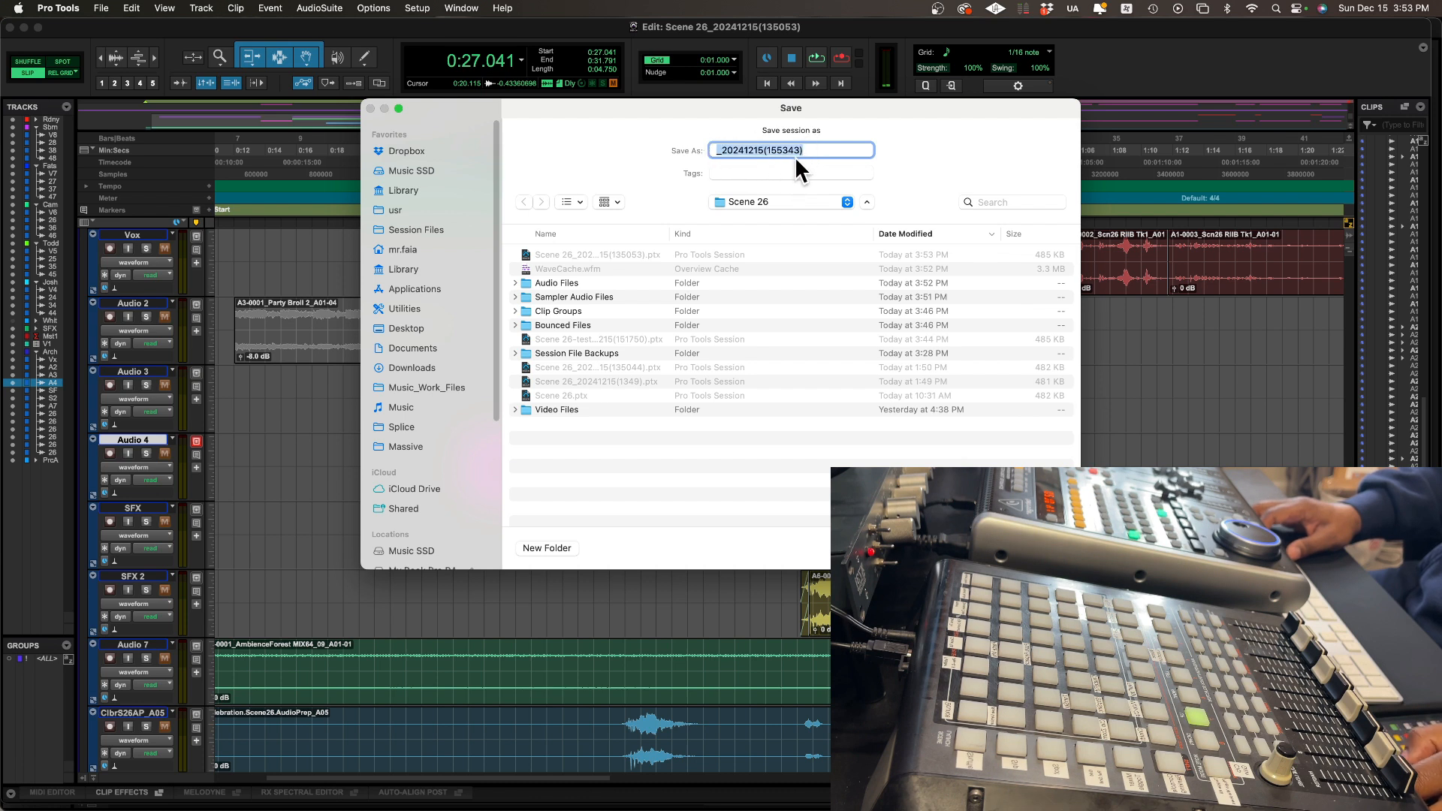
{"action": "left_click", "coordinate": [713, 147]}
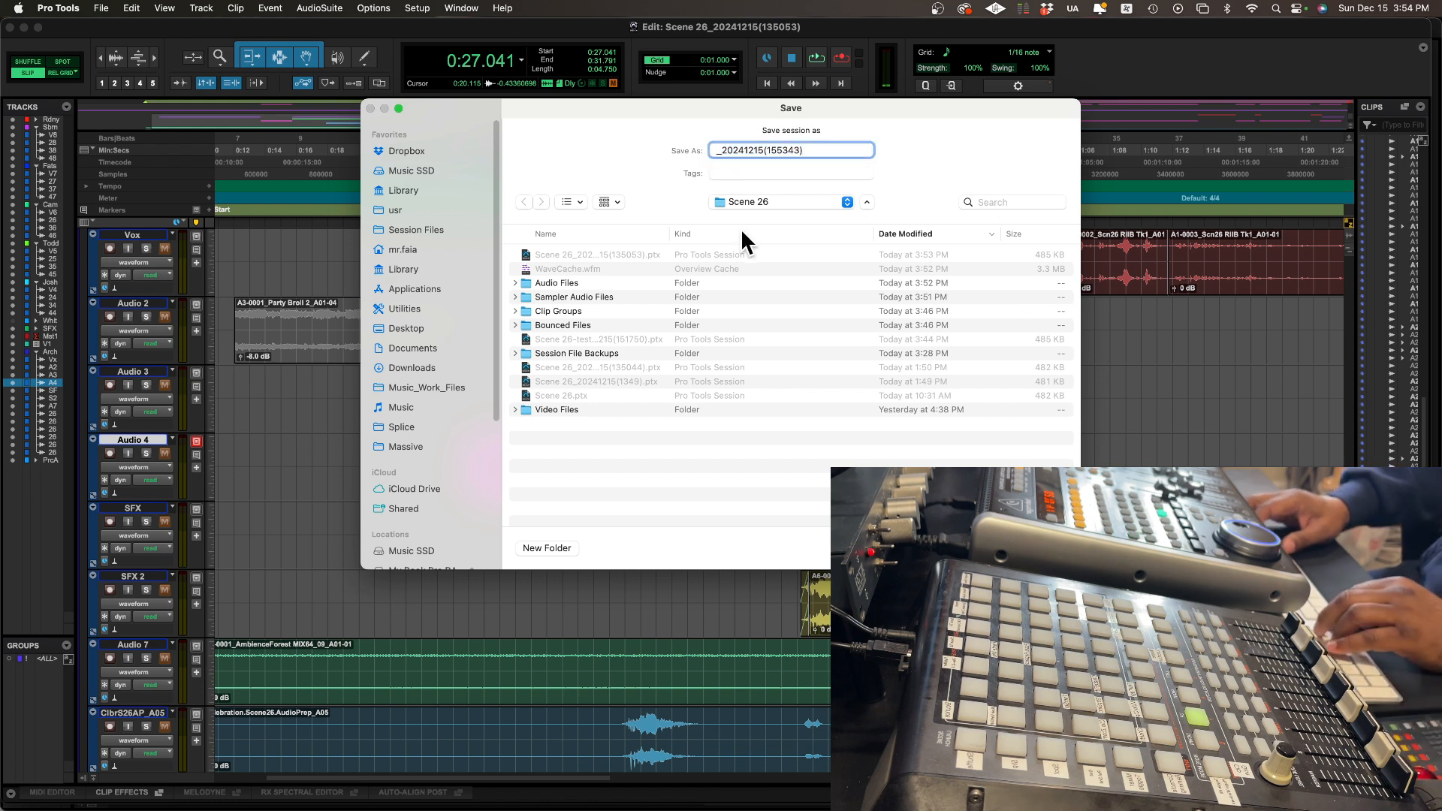
{"action": "type", "text": "Sc"}
{"action": "type", "text": "ene"}
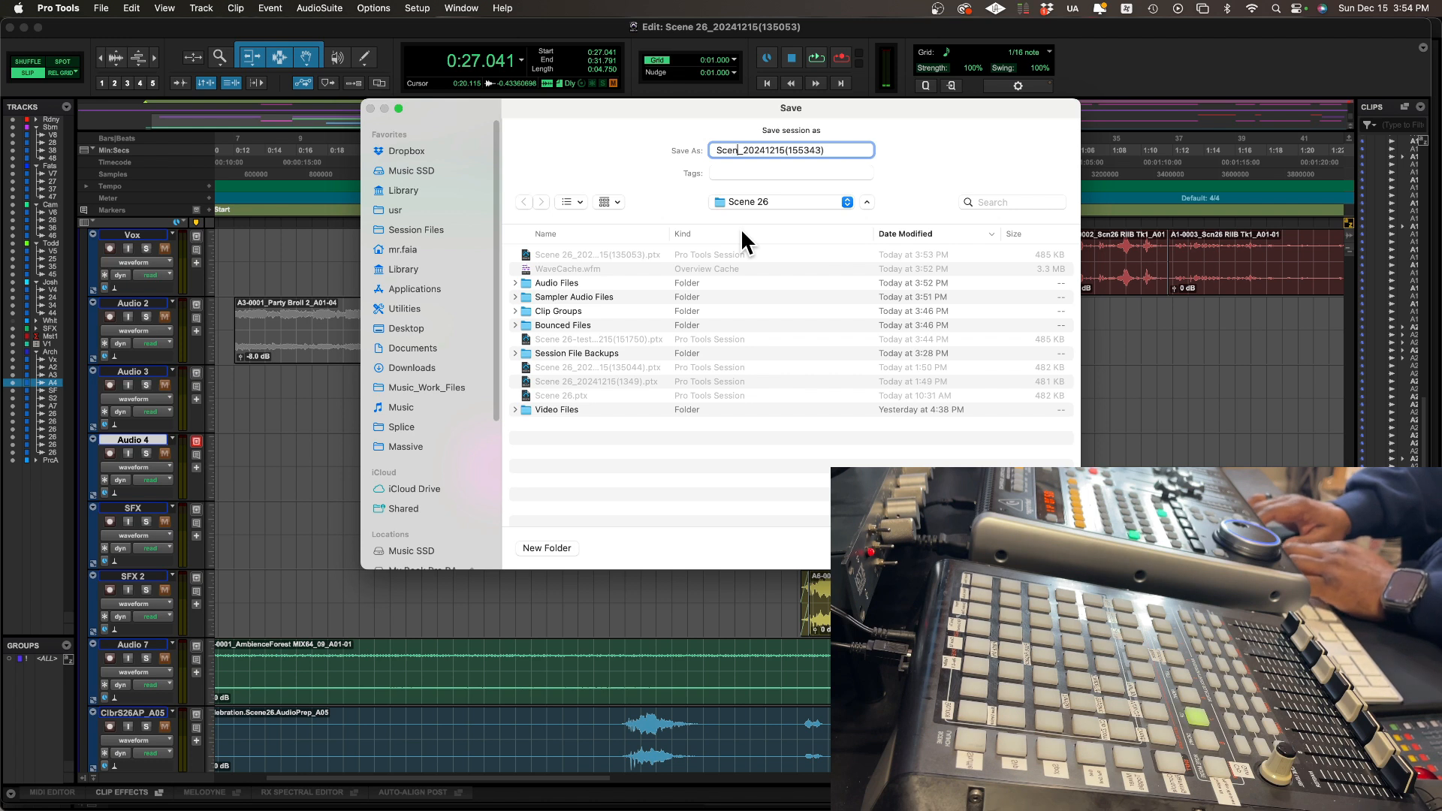
{"action": "type", "text": " ("}
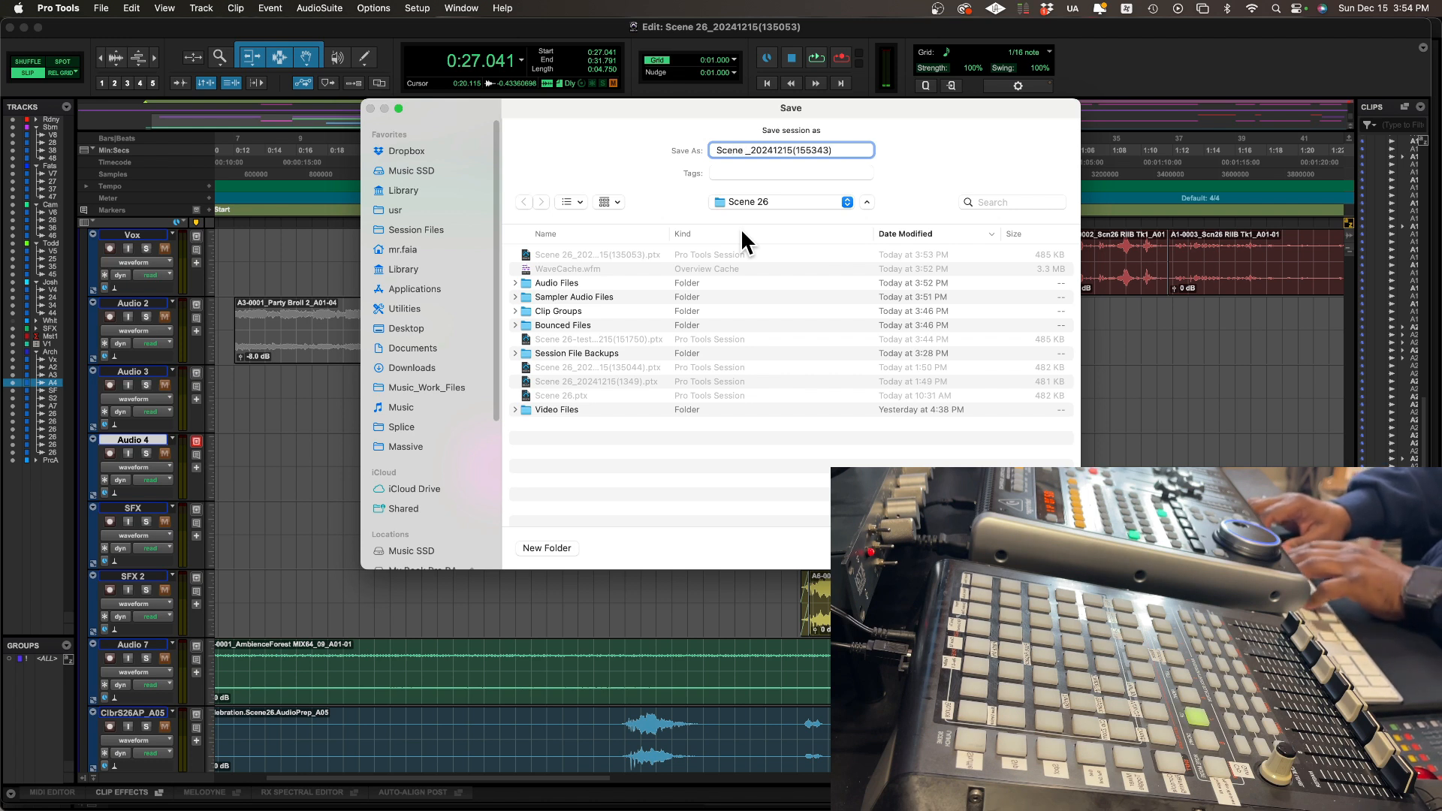
{"action": "type", "text": "test"}
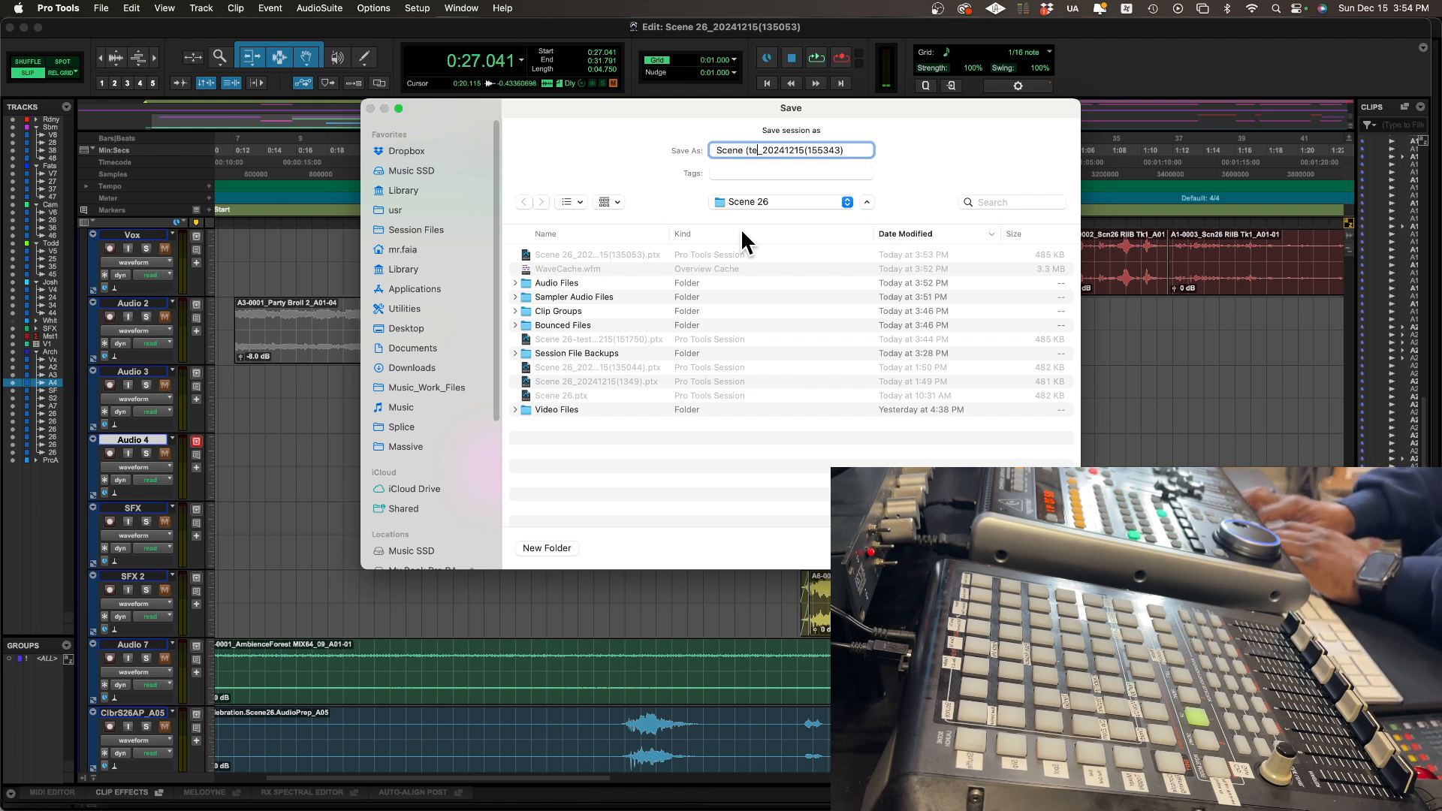
{"action": "type", "text": ")"}
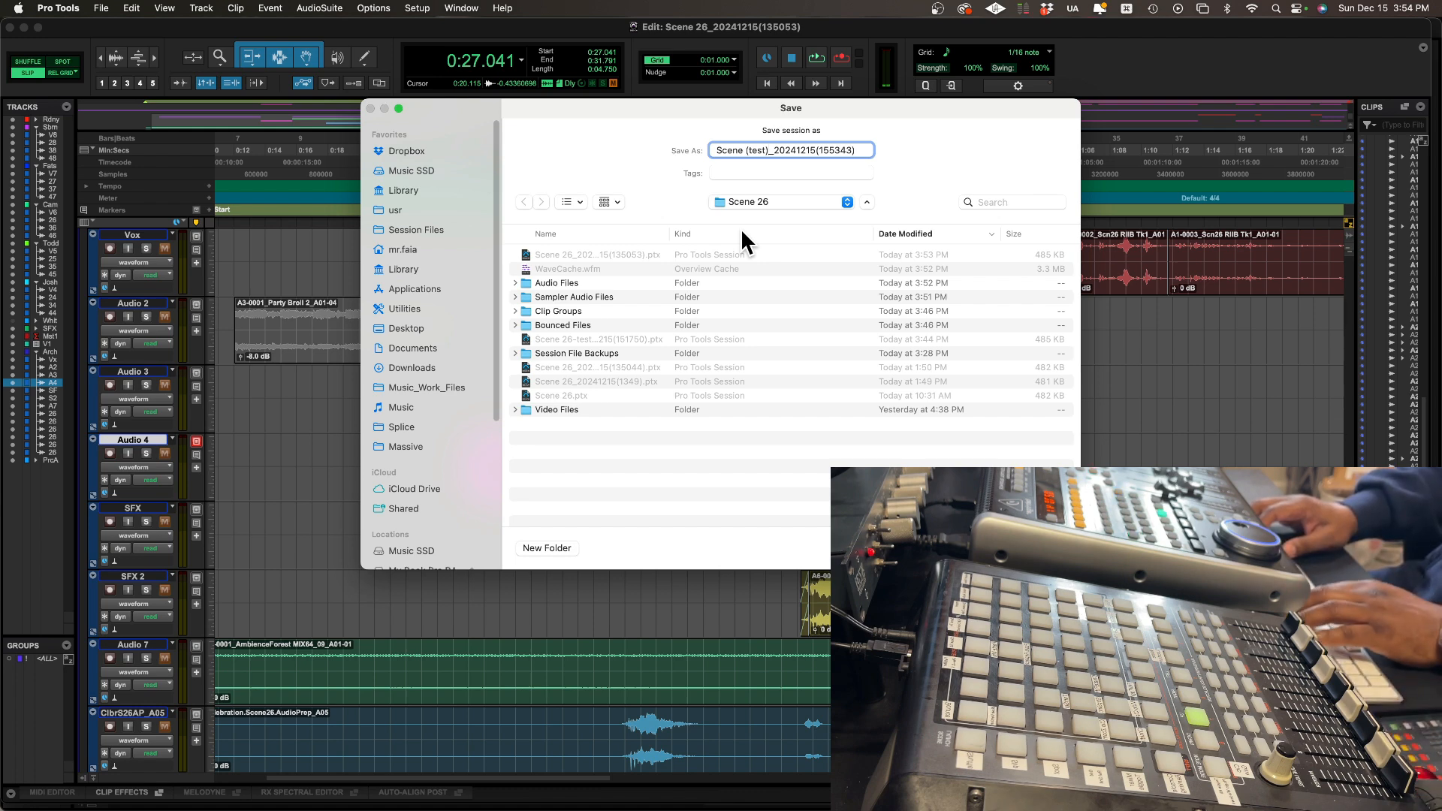
{"action": "key", "text": "Return"}
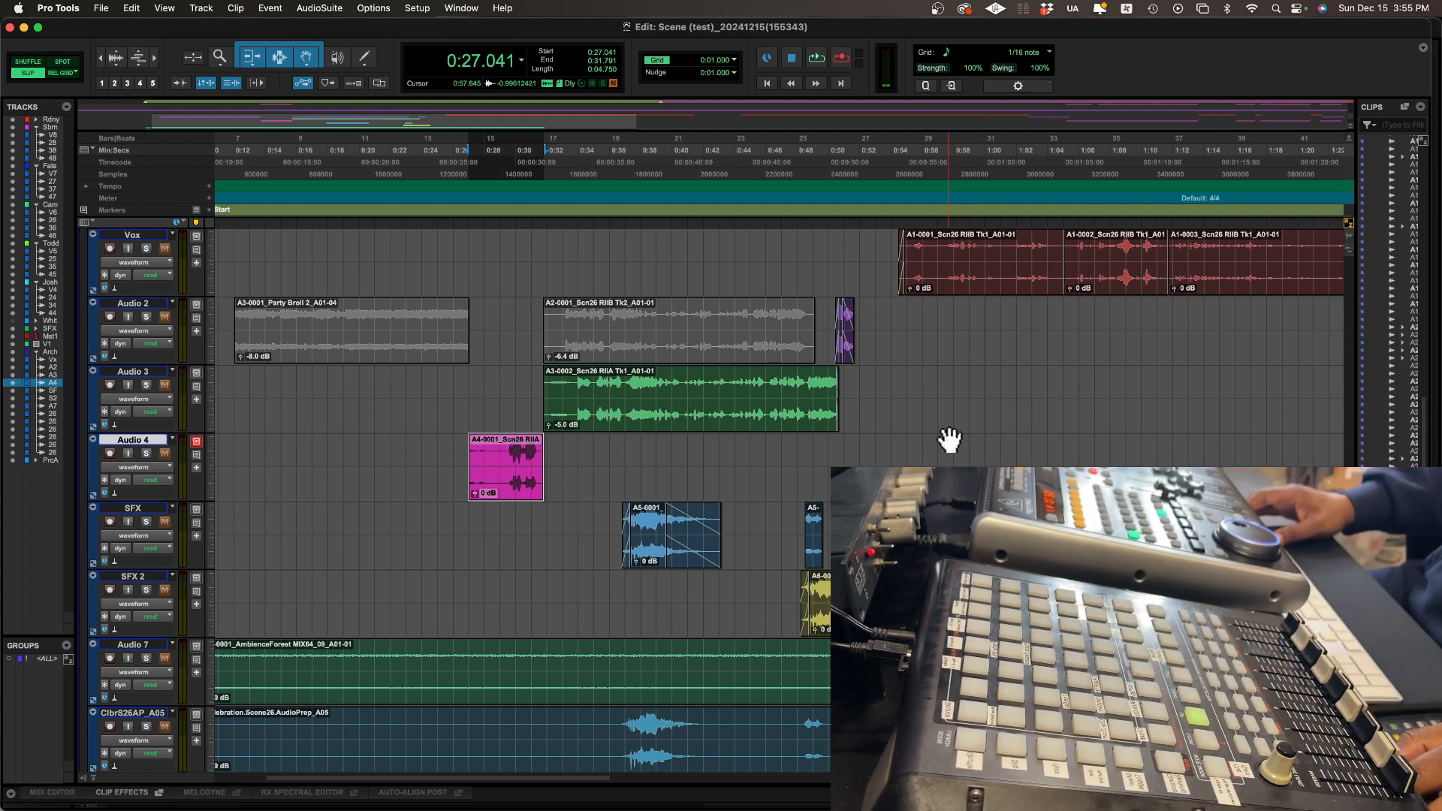
Step: Switch to Keyboard Maestro and export the Pro Tools Keyboard Meastro Macros For APC20 group to the Downloads folder
{"action": "key", "text": "super+Tab"}
{"action": "key", "text": "super+Tab"}
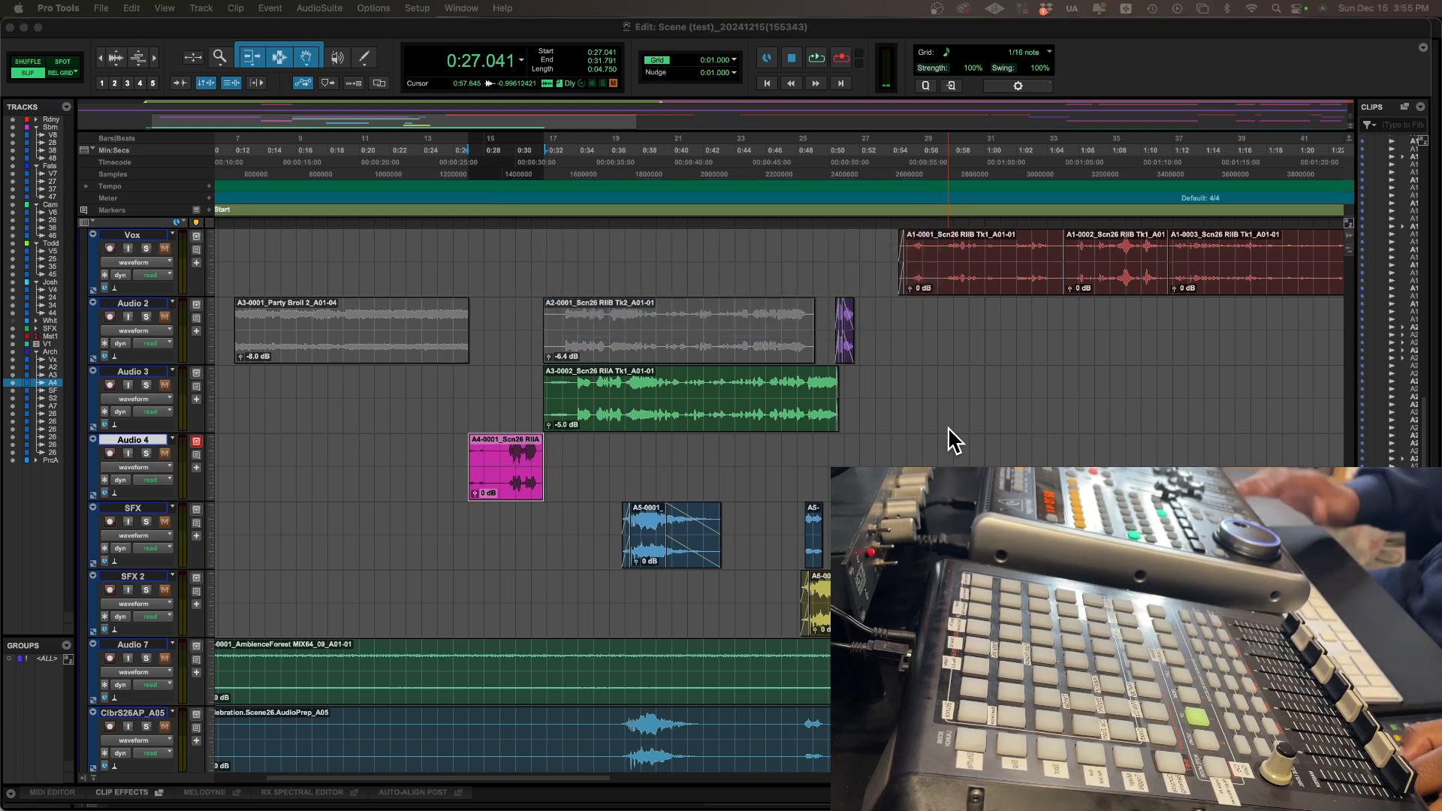
{"action": "key", "text": "super+Tab"}
{"action": "key", "text": "super+Tab"}
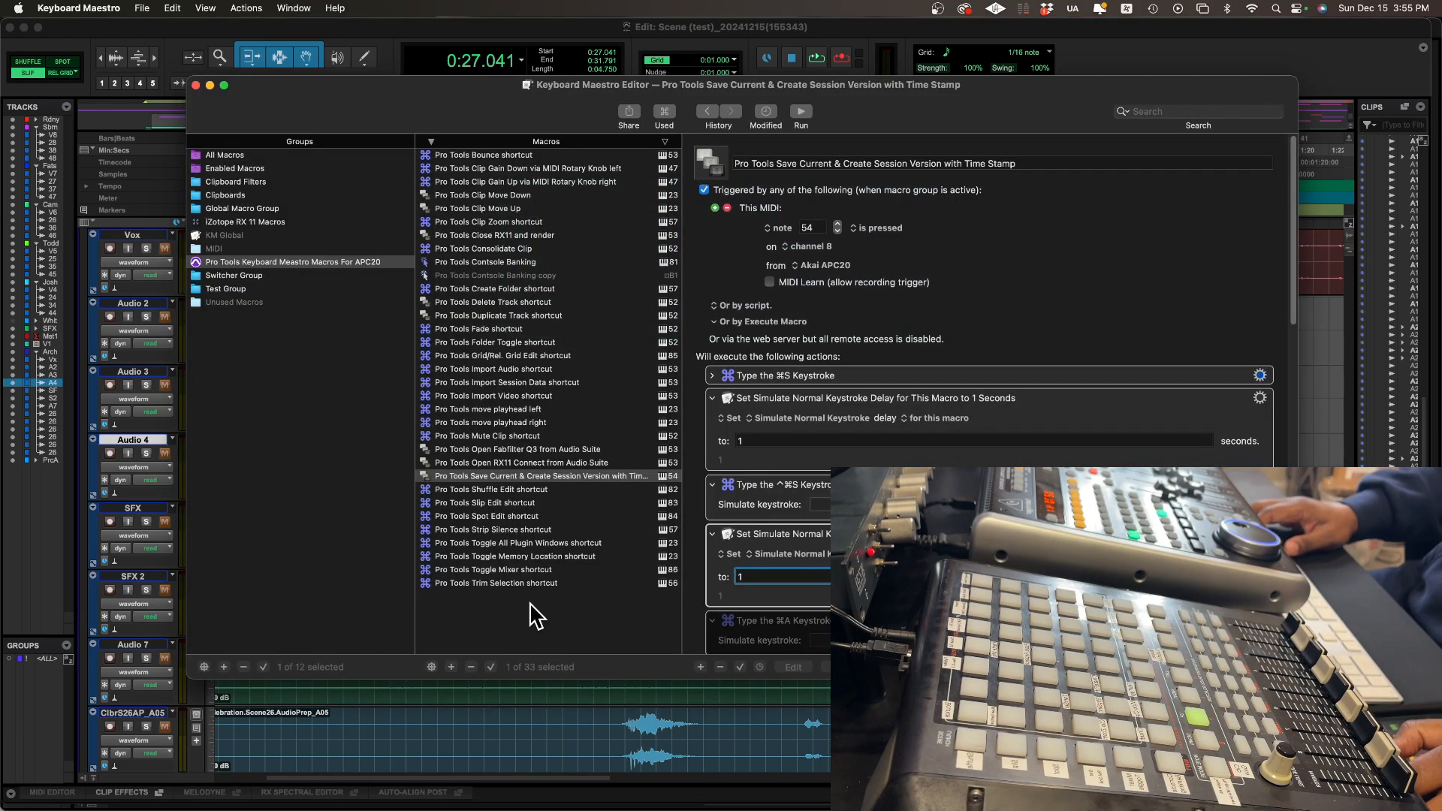
{"action": "left_click", "coordinate": [293, 263]}
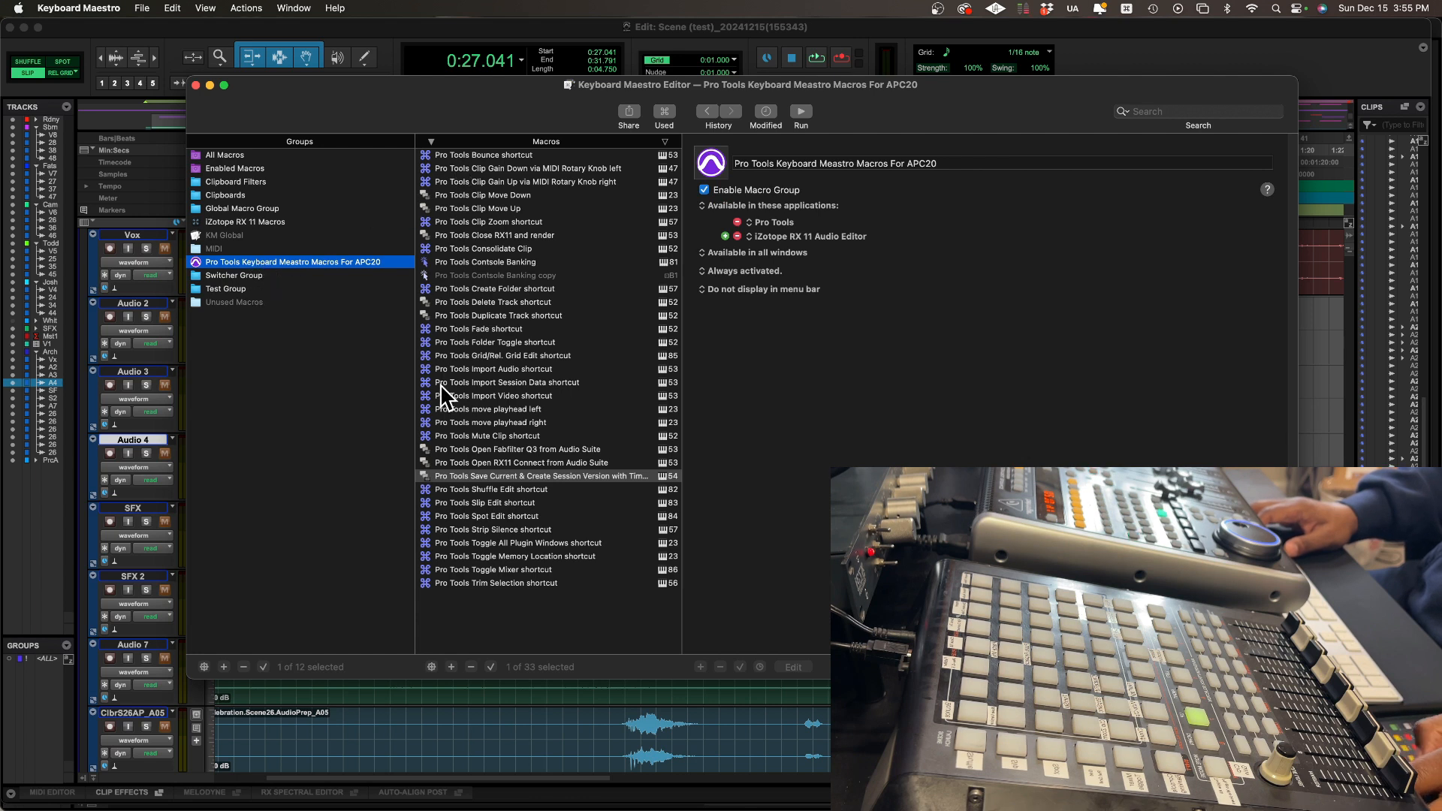
{"action": "right_click", "coordinate": [268, 259]}
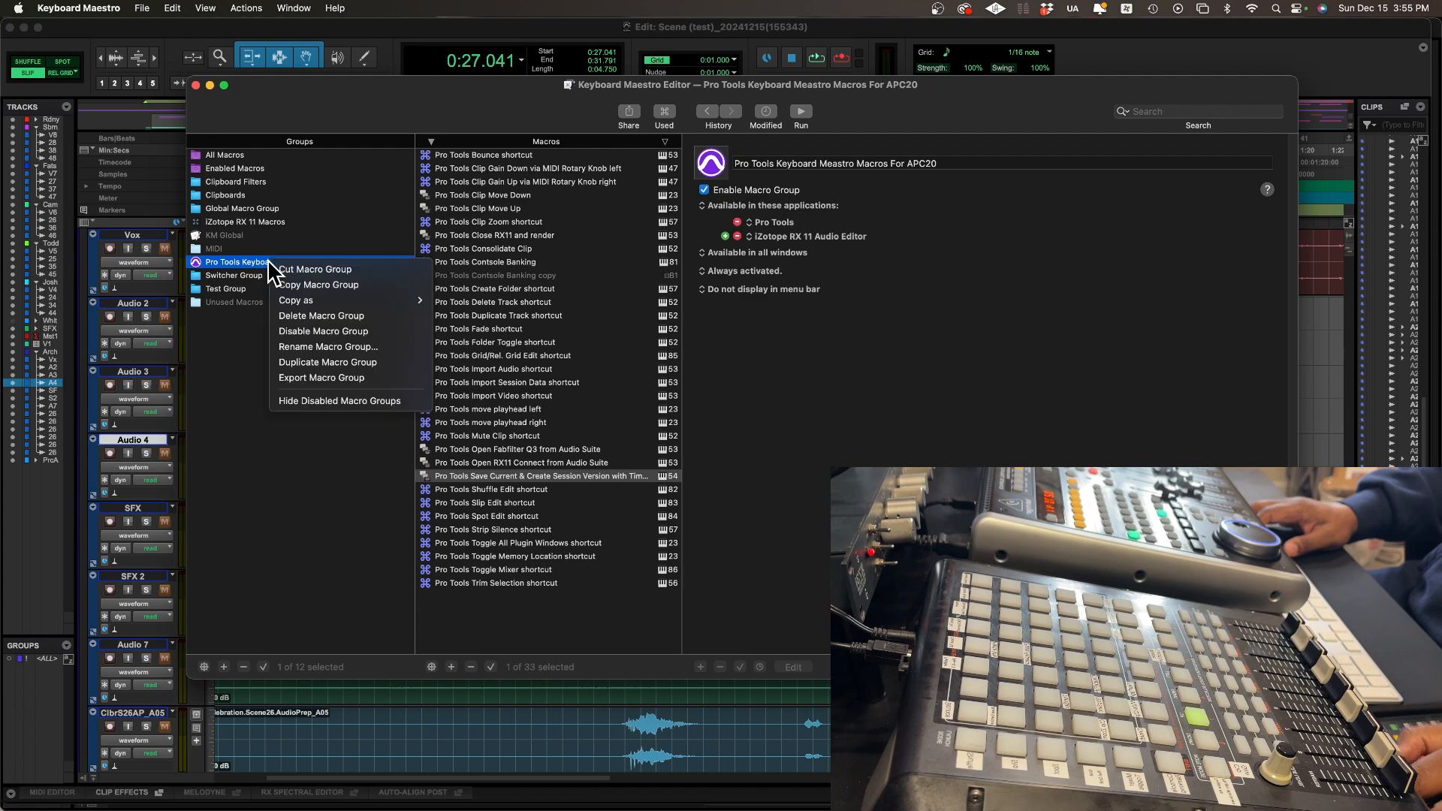
{"action": "left_click", "coordinate": [337, 377]}
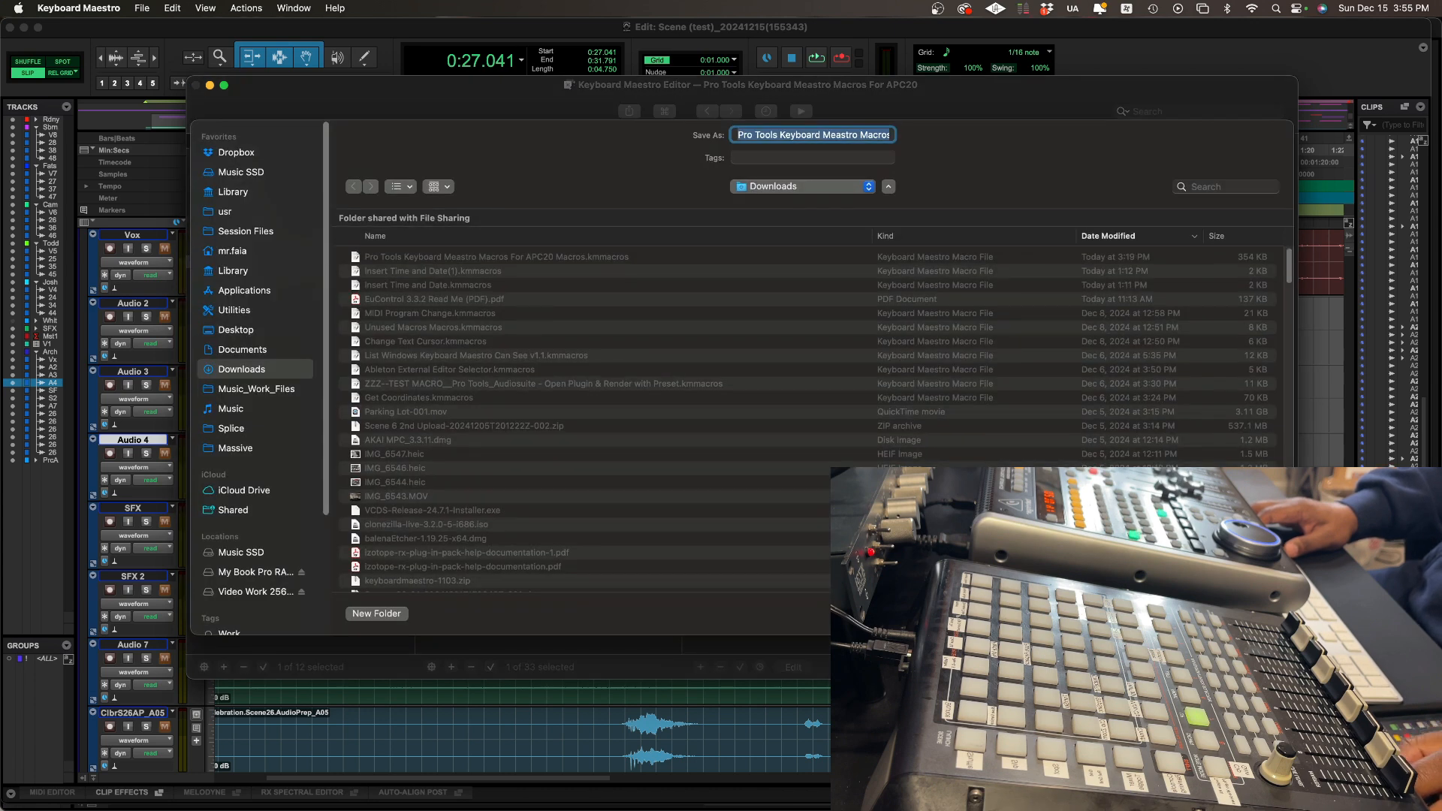
{"action": "key", "text": "Return"}
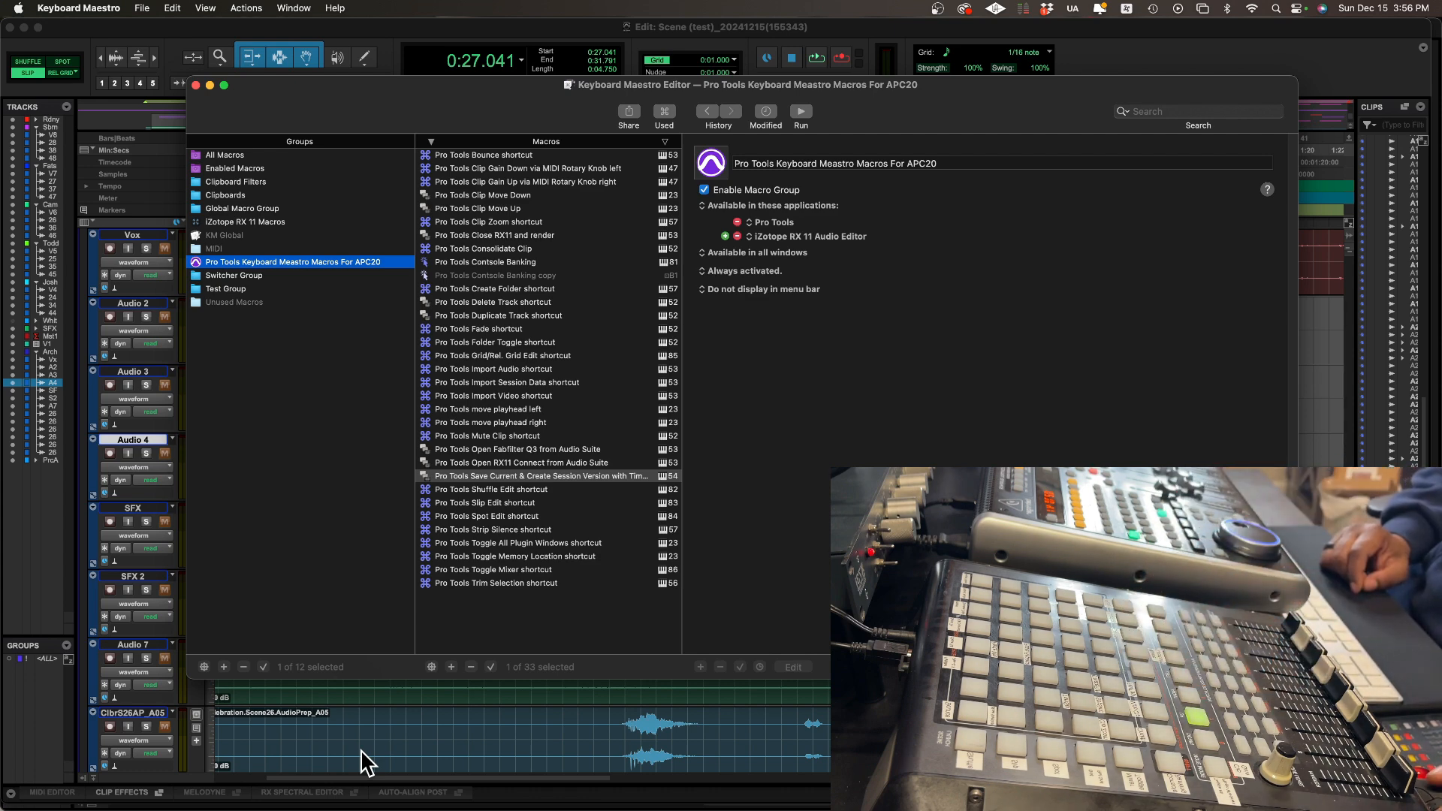
Step: Examine the MIDI triggers of the move playhead left and Grid/Rel. Grid Edit macros, including the latter's available source devices
{"action": "left_click", "coordinate": [491, 412]}
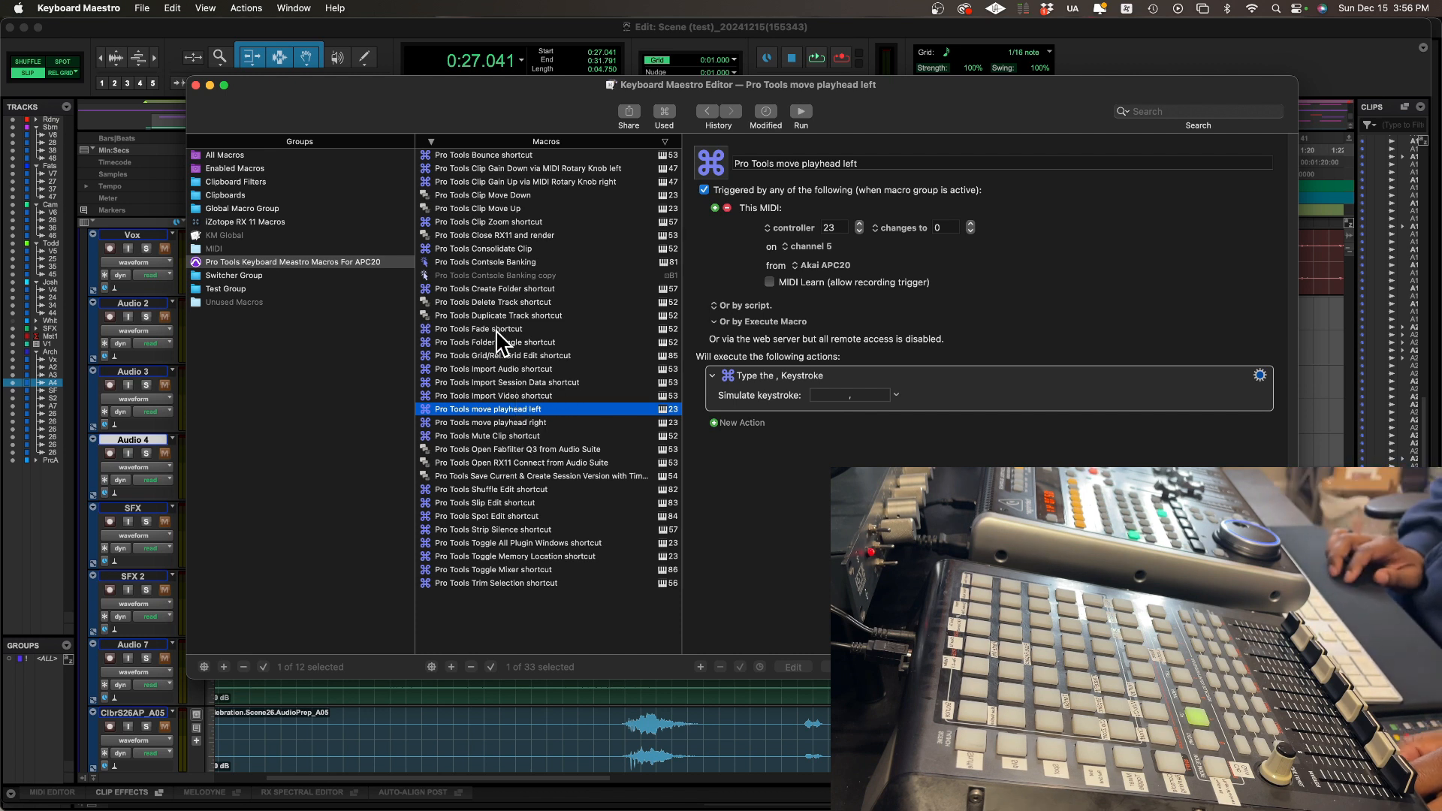
{"action": "left_click", "coordinate": [493, 356]}
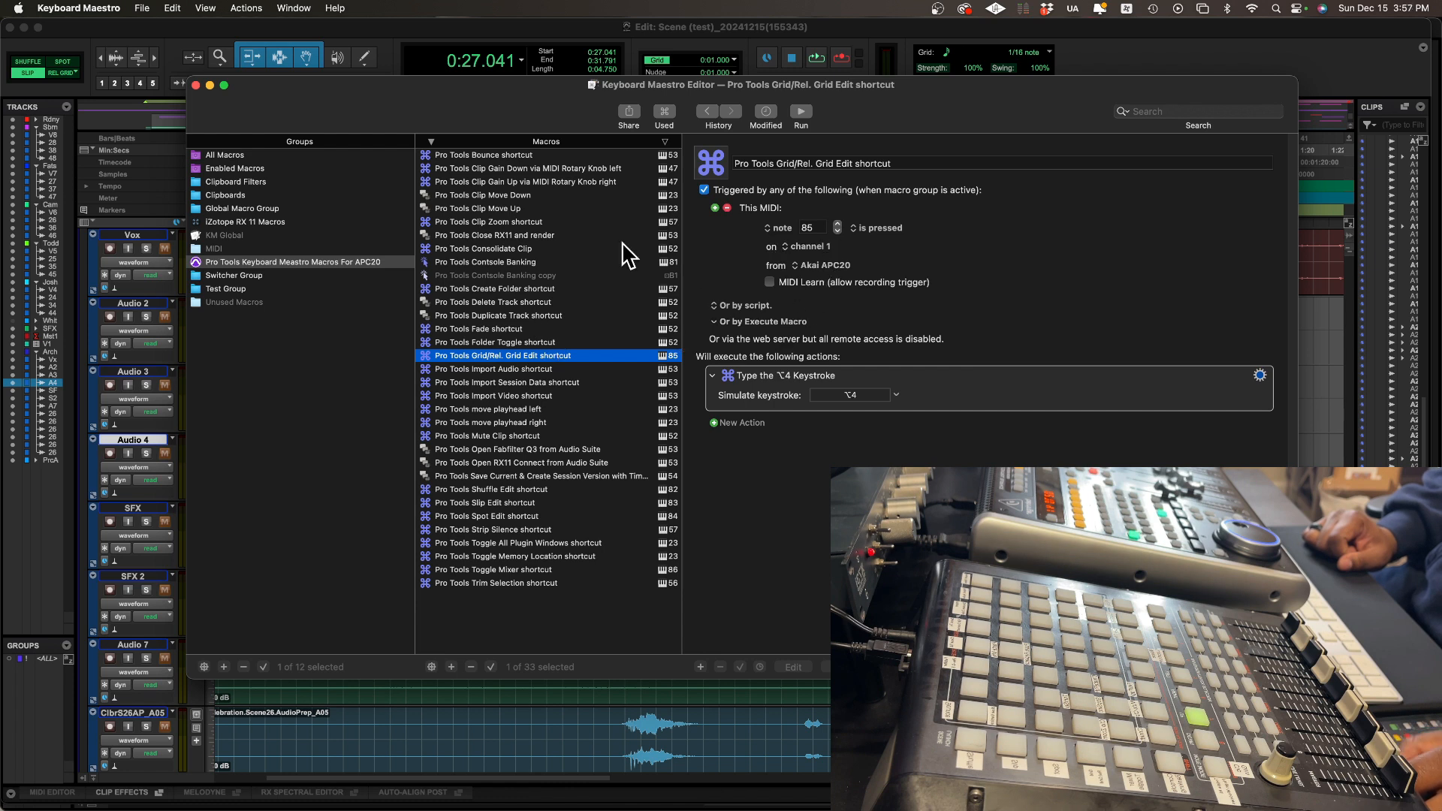
{"action": "left_click", "coordinate": [815, 269]}
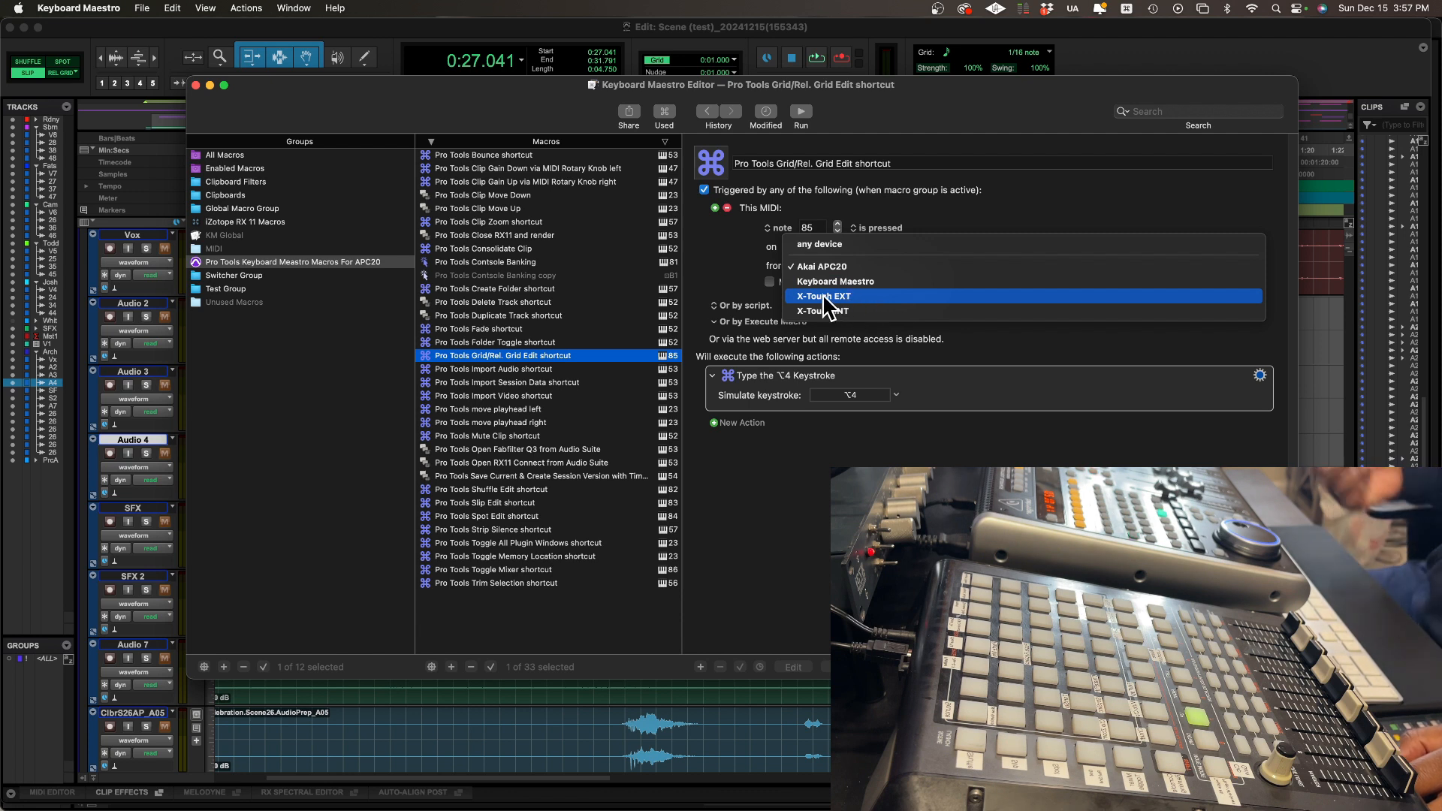
{"action": "left_click", "coordinate": [736, 272]}
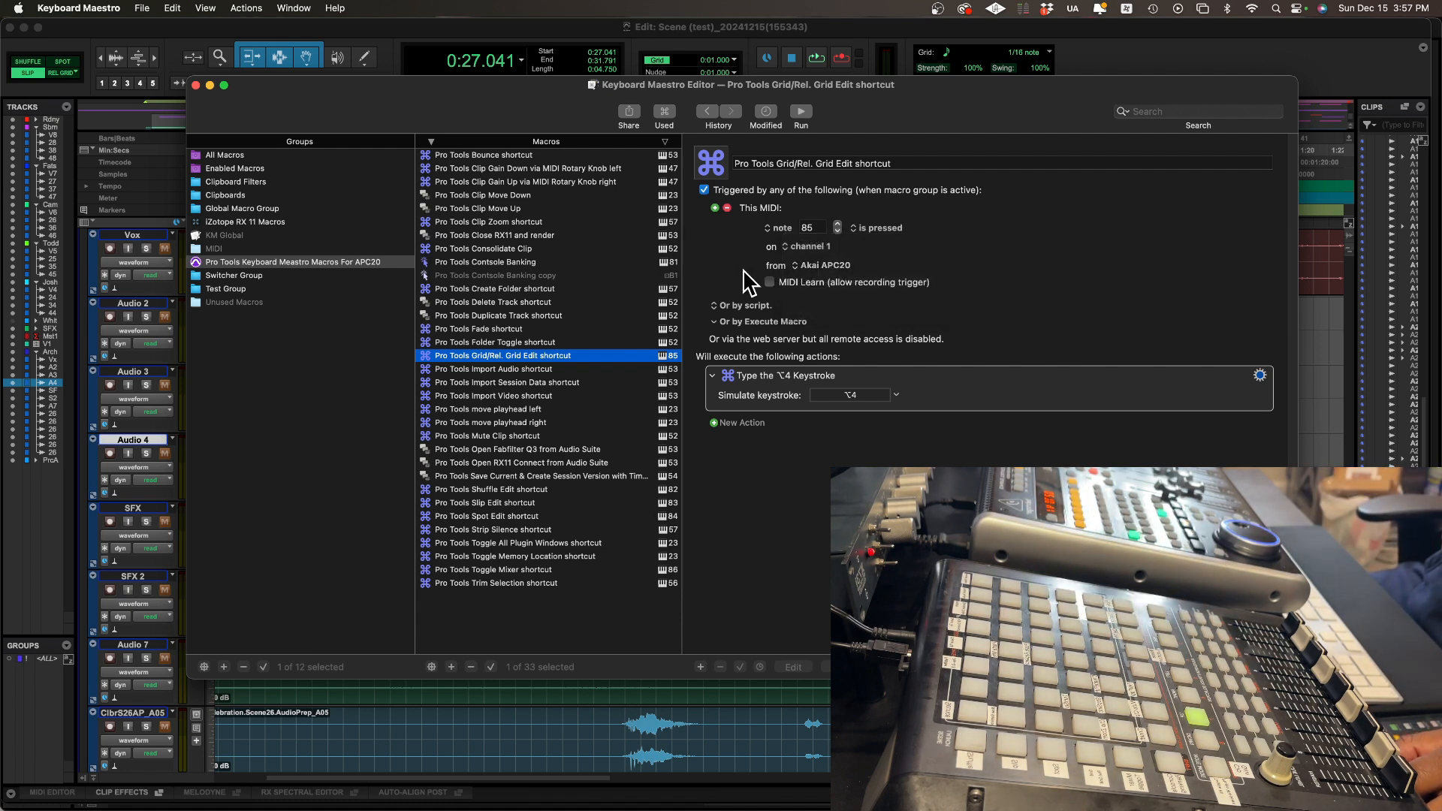